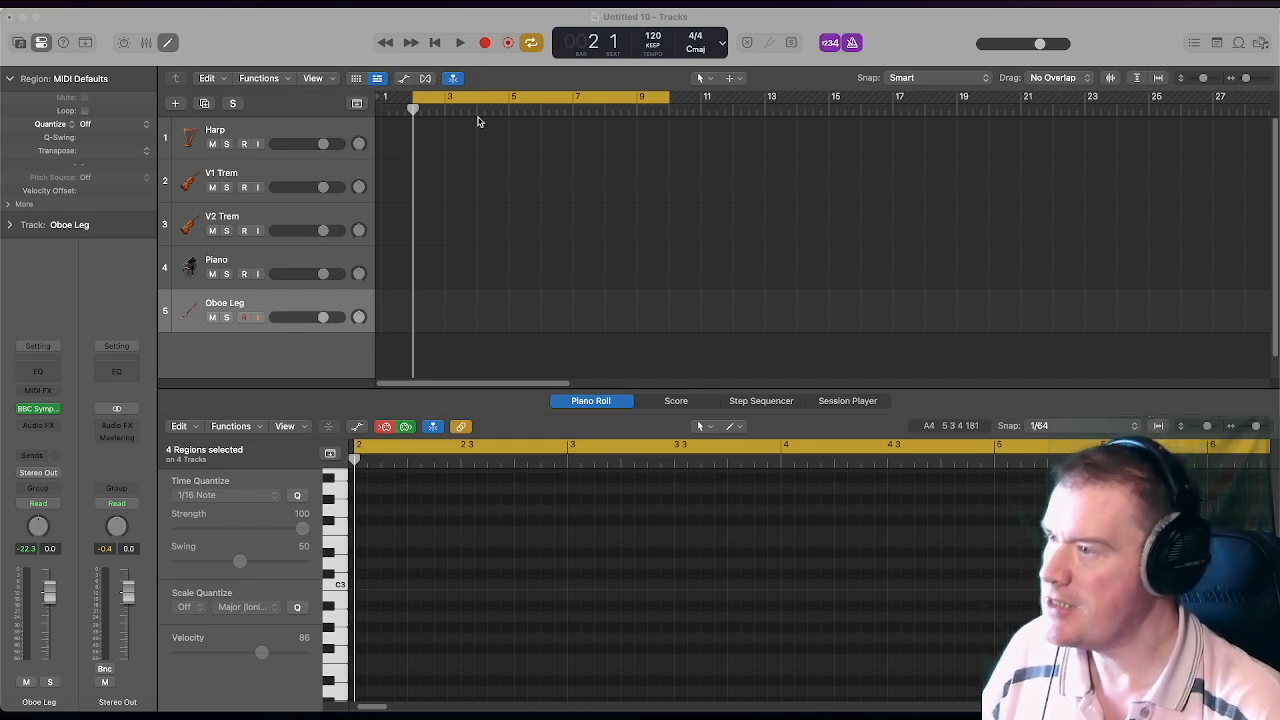
- Record a harp line on the Harp track, starting at bar 2 and stopping in bar 6
{"action": "left_click", "coordinate": [307, 131]}
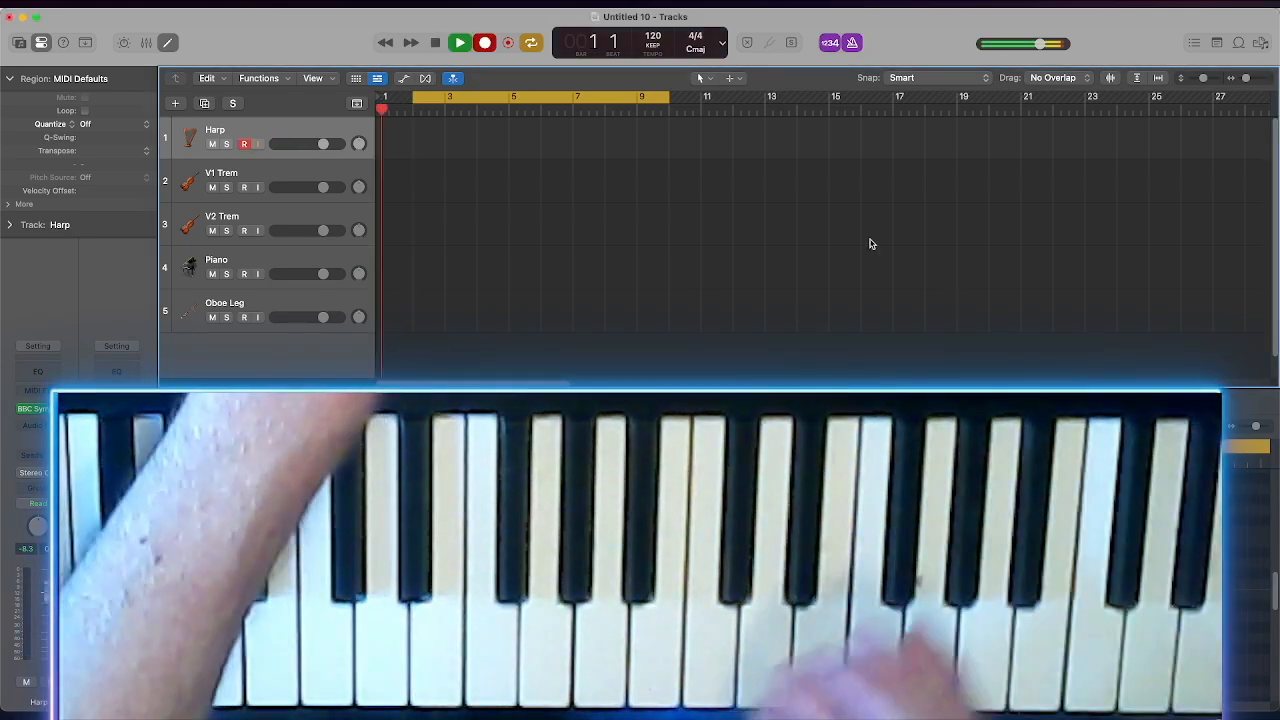
{"action": "key", "text": "r"}
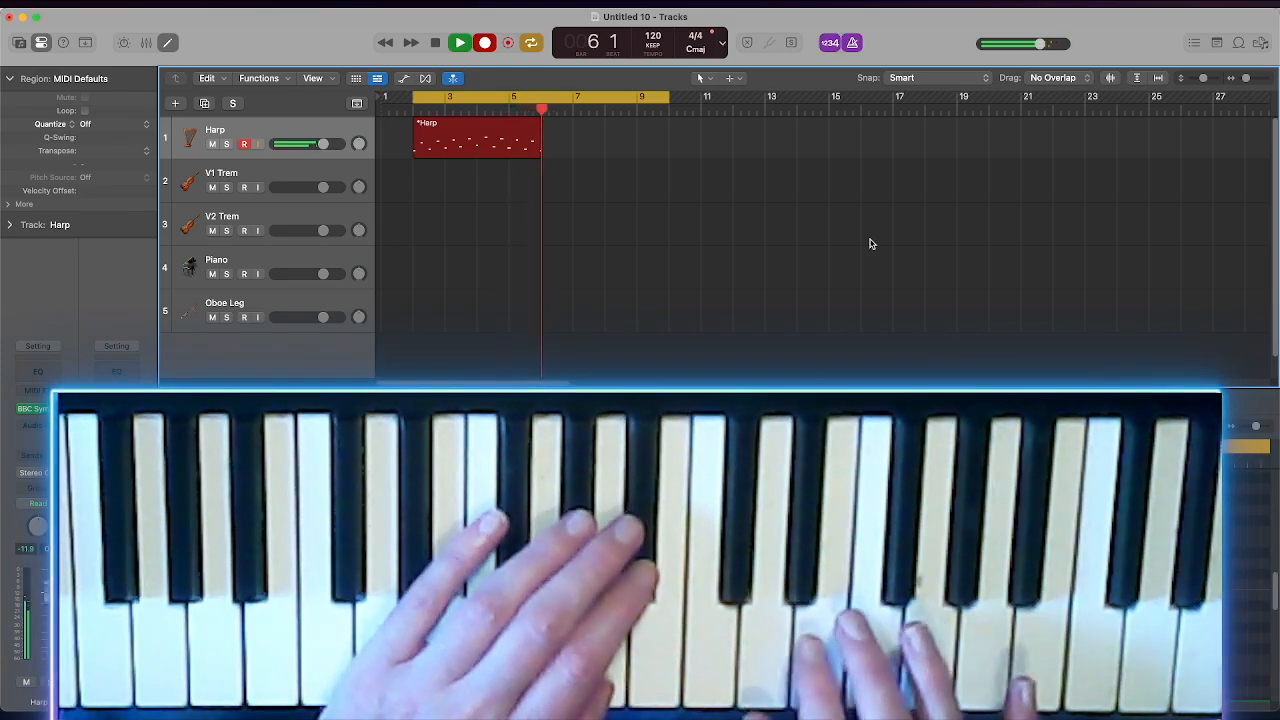
{"action": "key", "text": "space"}
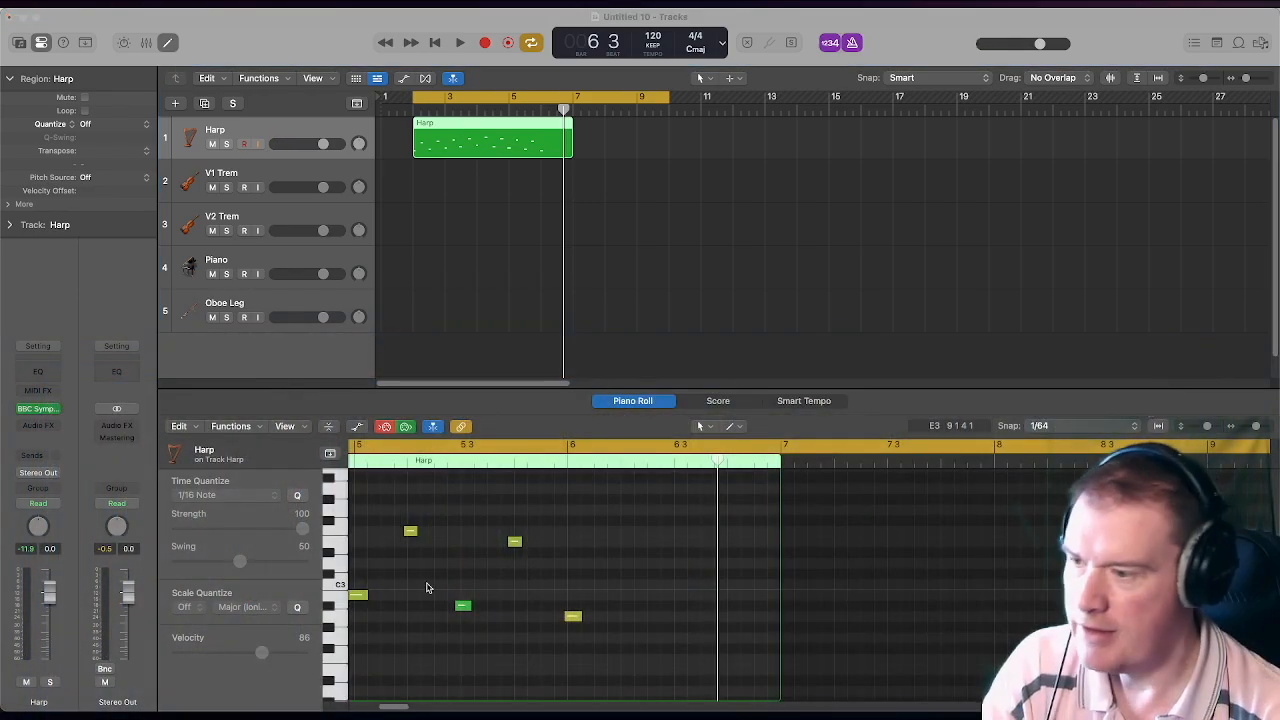
- Quantize all notes of the recorded harp region to 1/16 notes
{"action": "left_click", "coordinate": [620, 585]}
{"action": "key", "text": "super+a"}
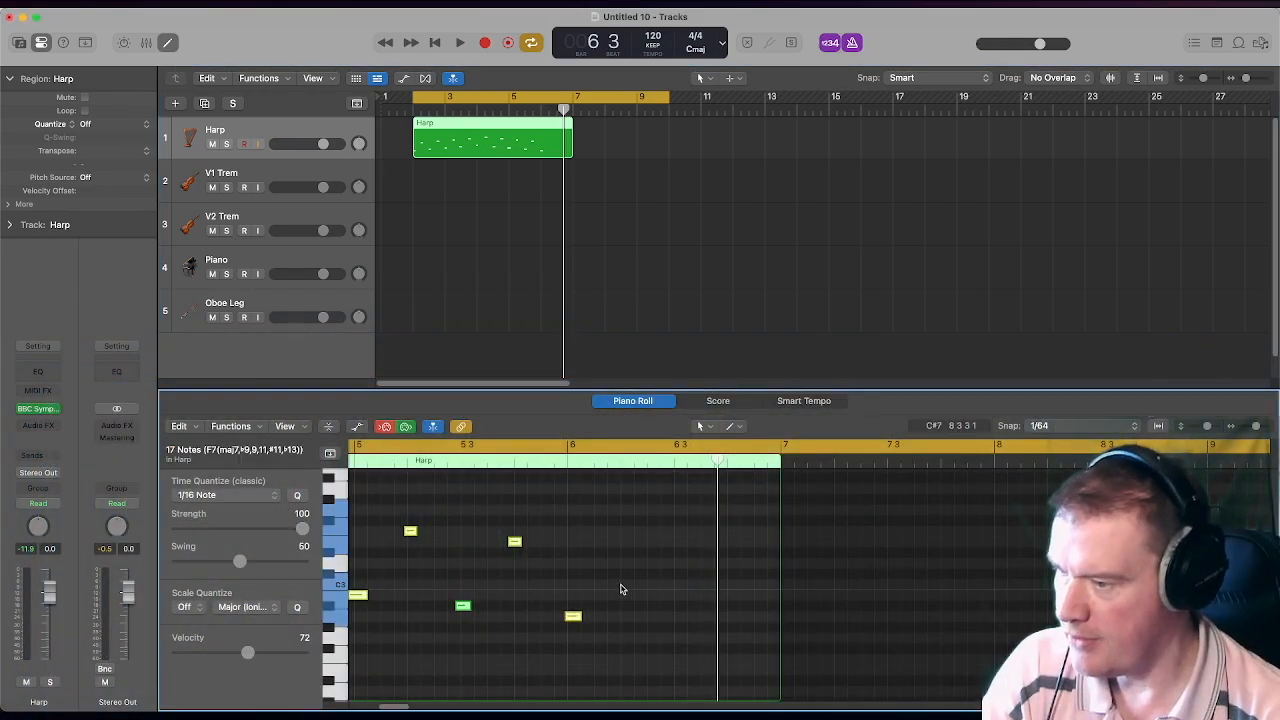
{"action": "key", "text": "q"}
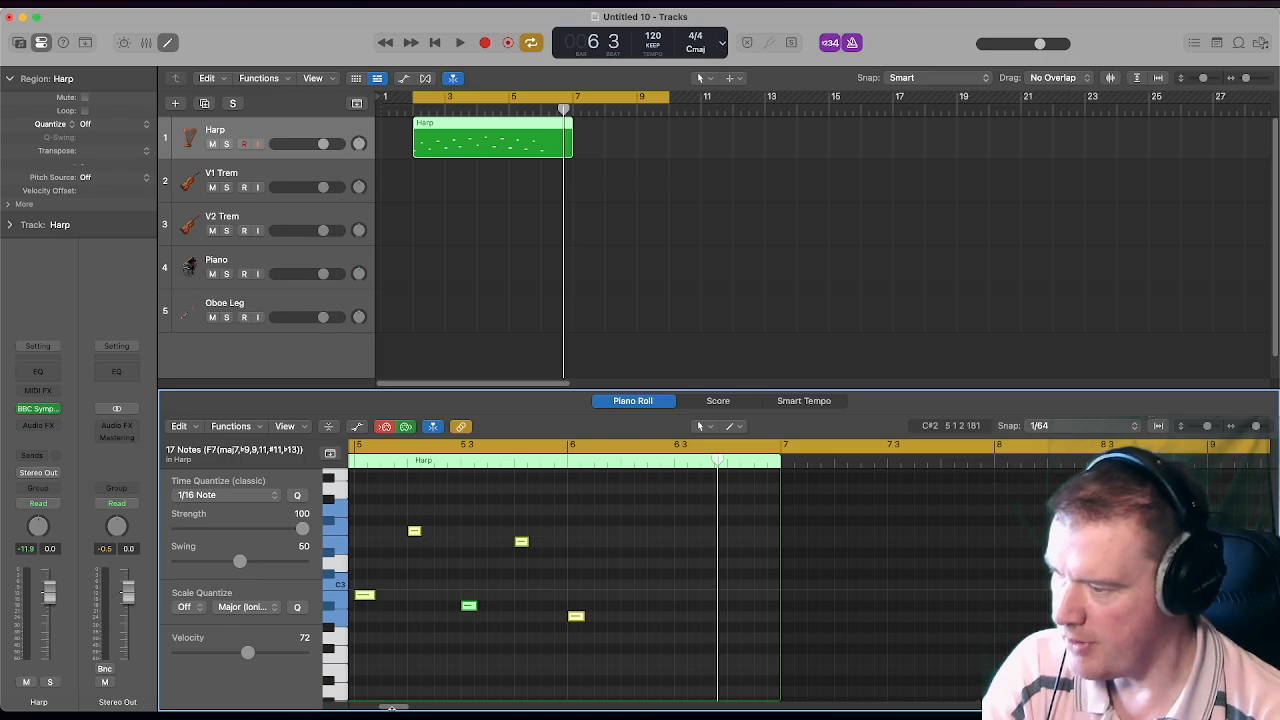
- Play back the harp region and shift the mistimed C3 note slightly later so it starts on beat 3 of bar 3
{"action": "left_click_drag", "start_coordinate": [393, 707], "coordinate": [366, 707]}
{"action": "key", "text": "space"}
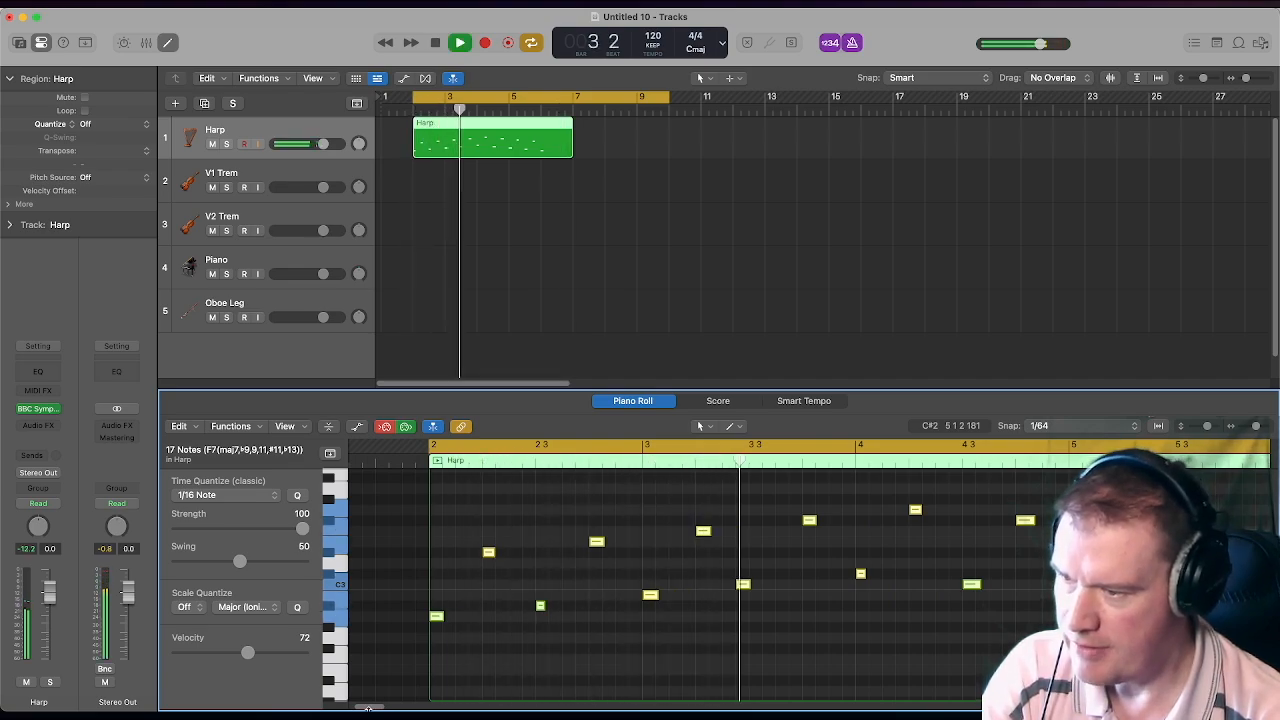
{"action": "key", "text": "space"}
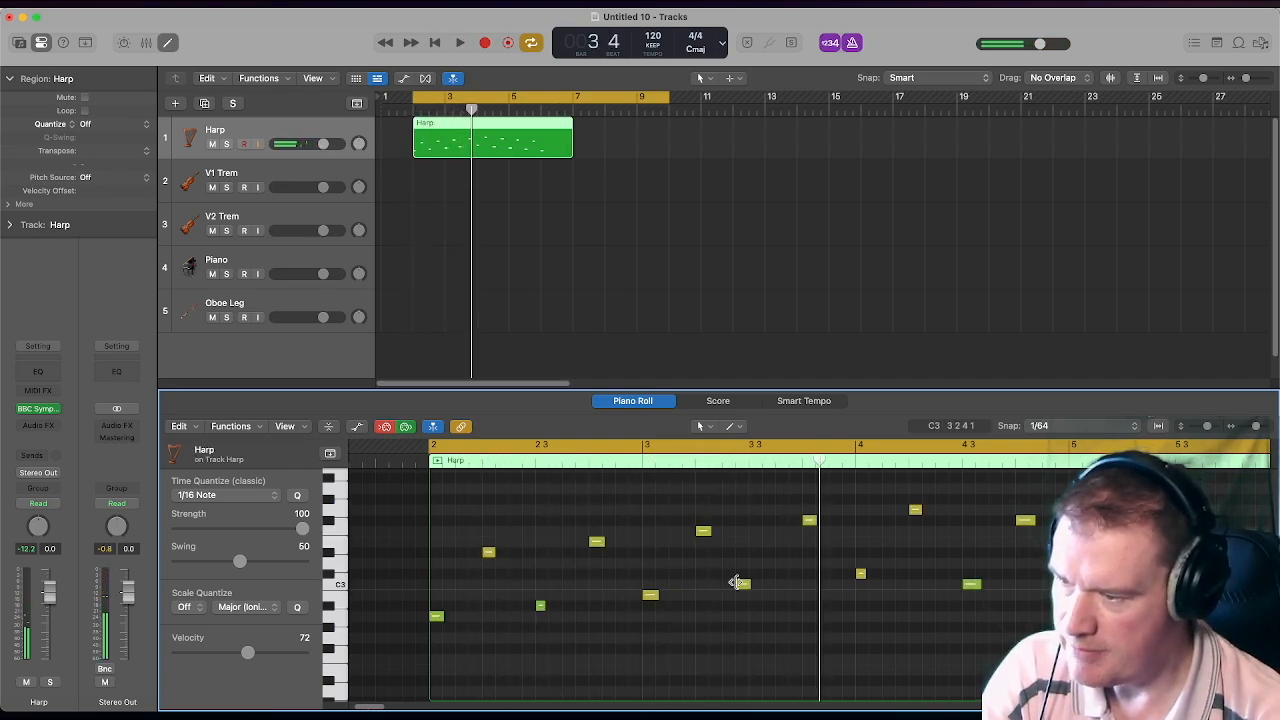
{"action": "left_click_drag", "start_coordinate": [742, 585], "coordinate": [756, 585]}
{"action": "key", "text": "space"}
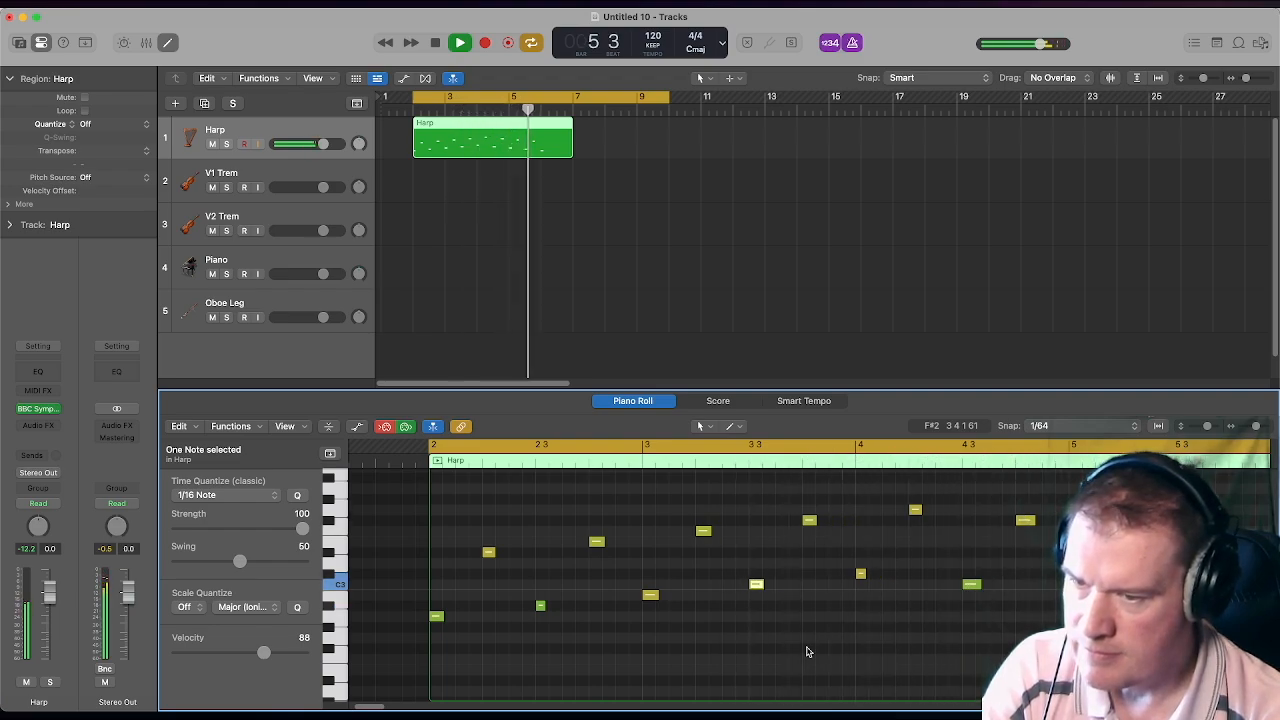
{"action": "key", "text": "space"}
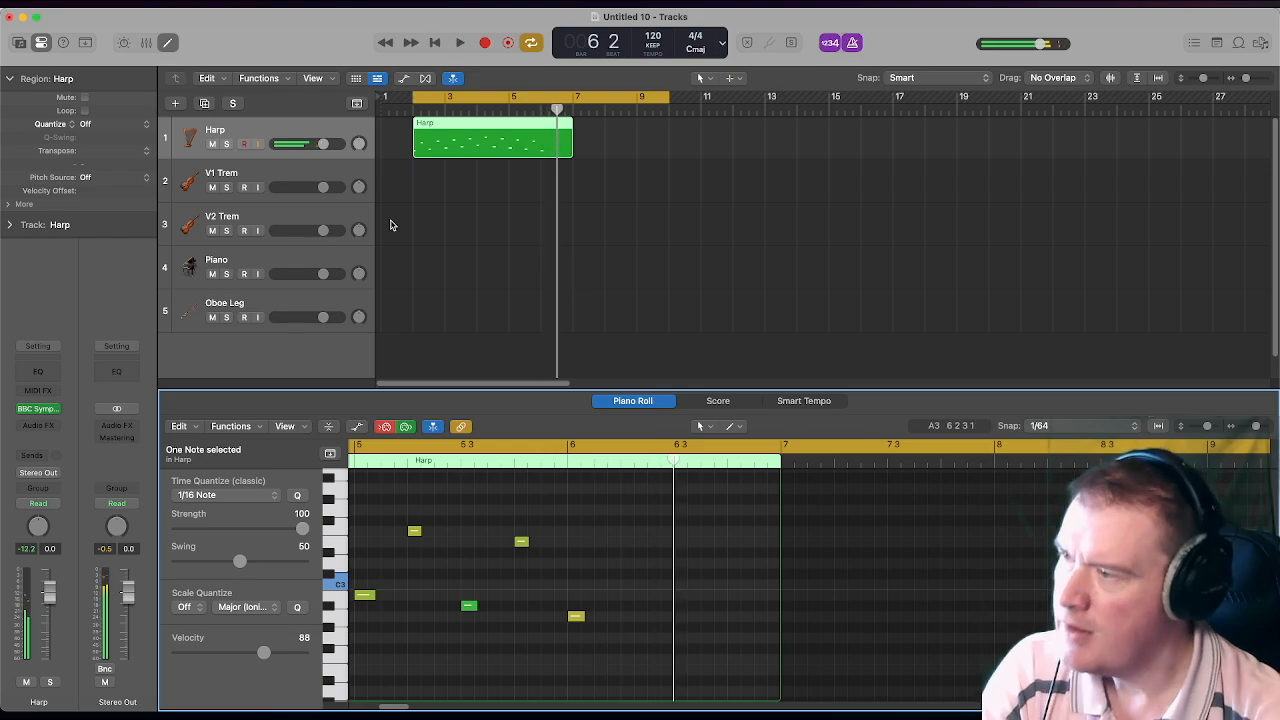
- Lower the harp instrument's dynamics to 74%, audition the part, and raise the dynamics slightly again
{"action": "left_click", "coordinate": [311, 135]}
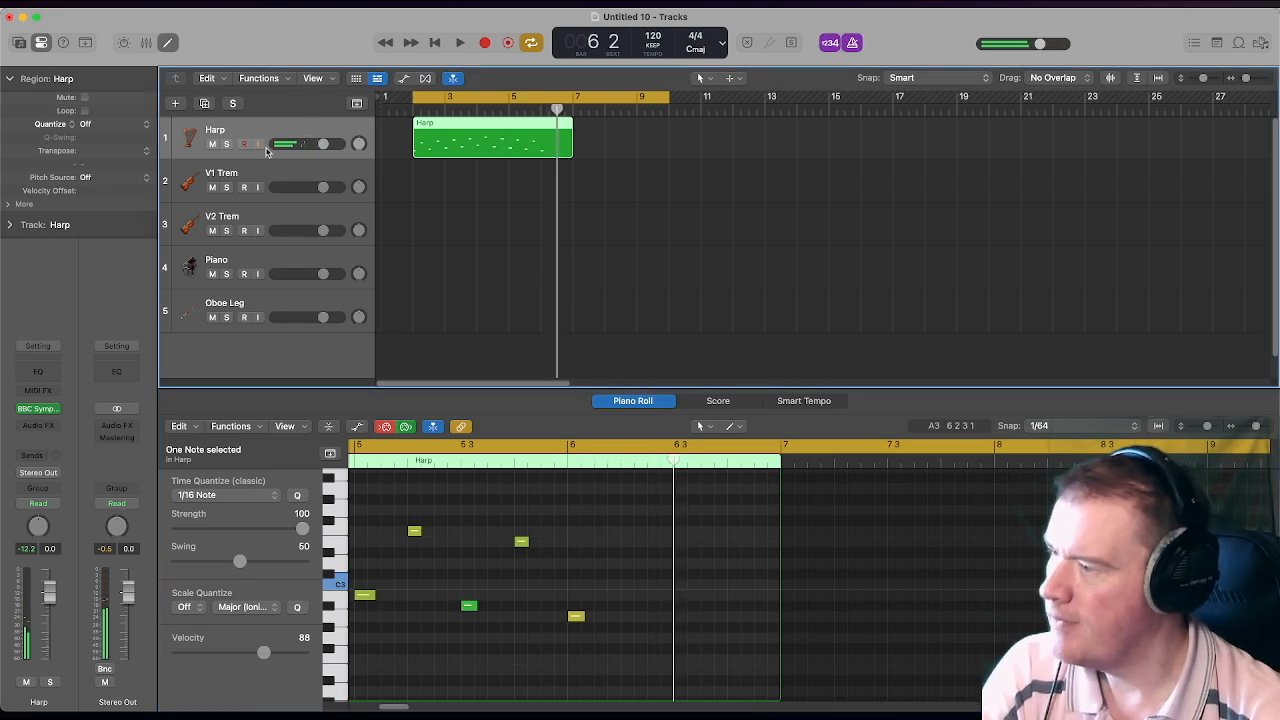
{"action": "left_click", "coordinate": [42, 408]}
{"action": "left_click_drag", "start_coordinate": [678, 183], "coordinate": [516, 21]}
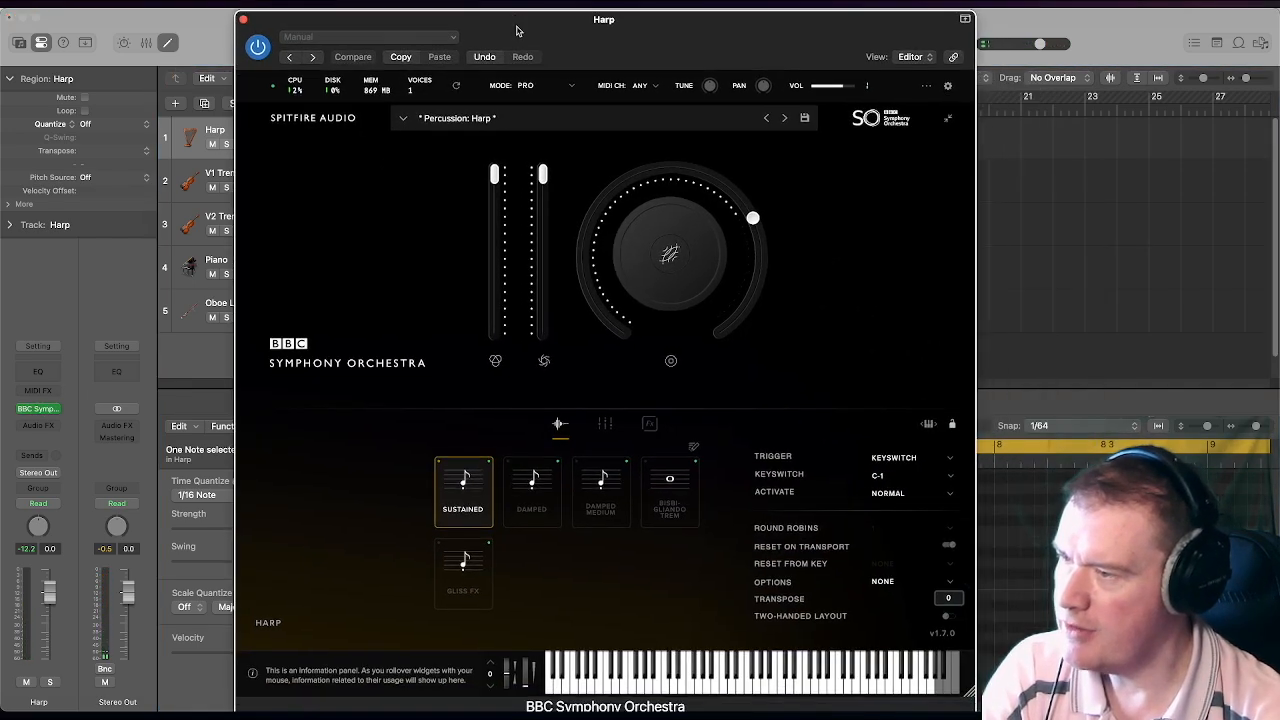
{"action": "mouse_move", "coordinate": [540, 186]}
{"action": "left_click_drag", "start_coordinate": [540, 181], "coordinate": [541, 214]}
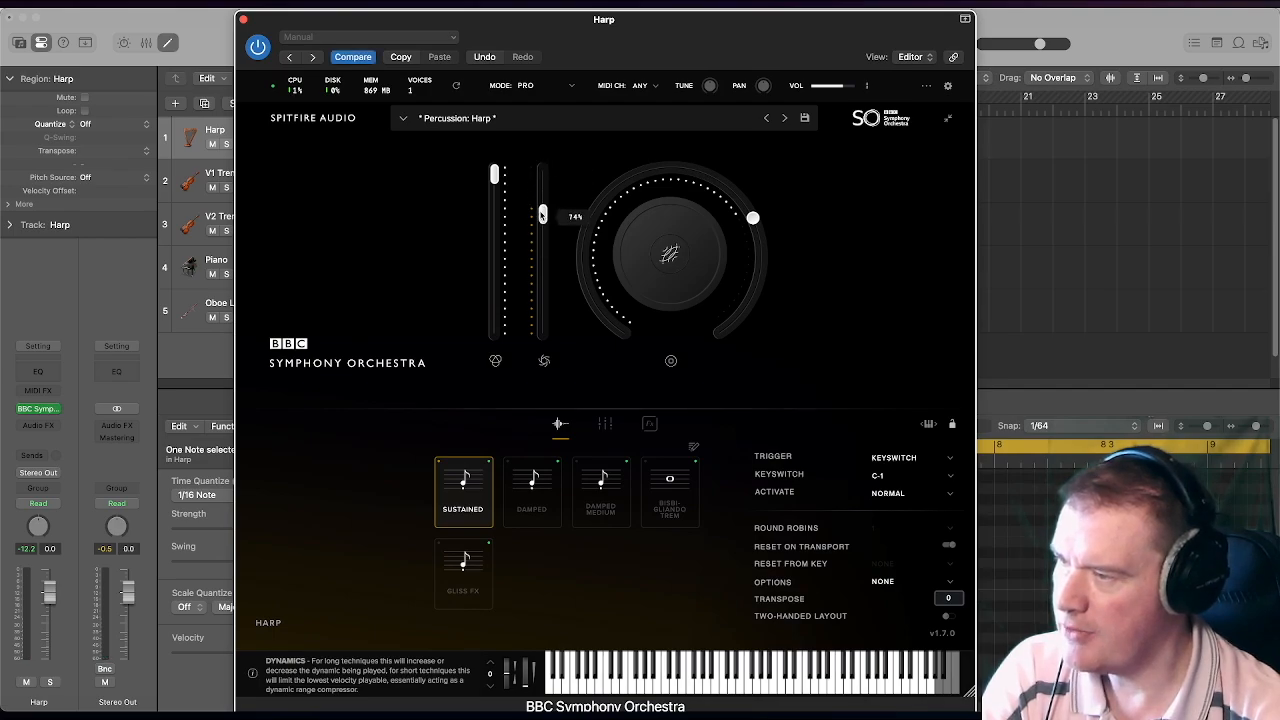
{"action": "mouse_move", "coordinate": [737, 220]}
{"action": "key", "text": "space"}
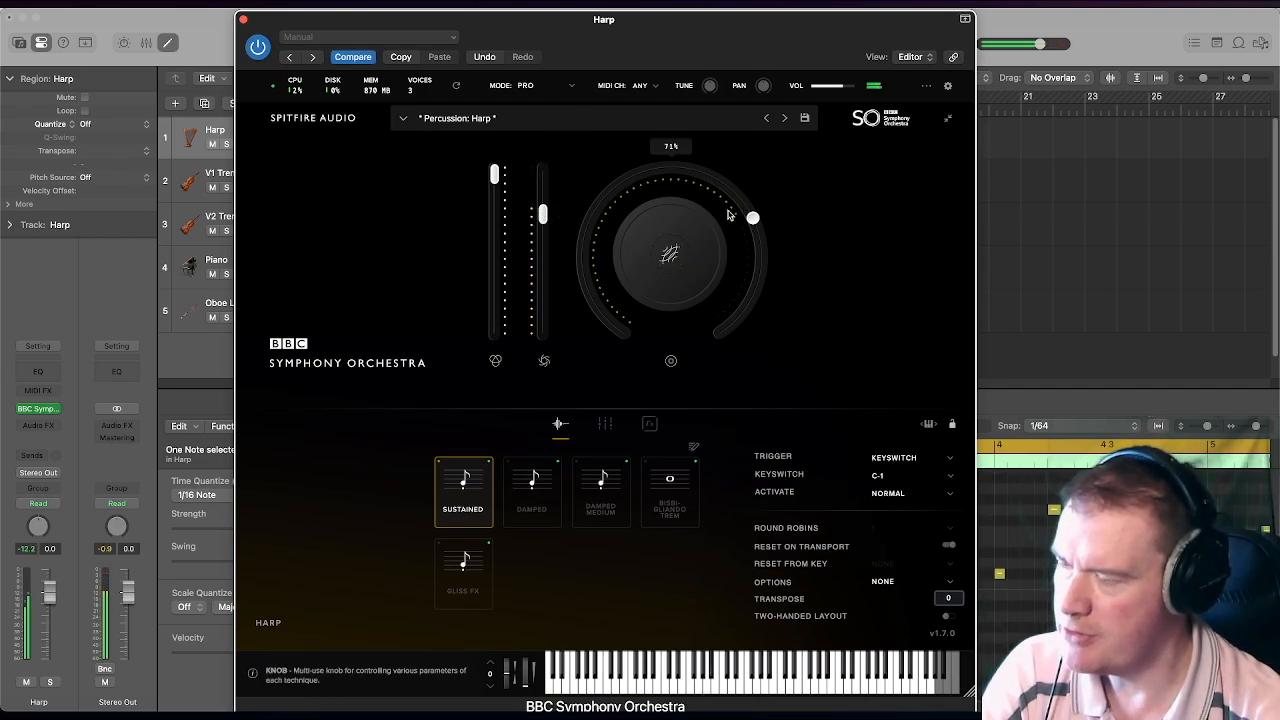
{"action": "mouse_move", "coordinate": [543, 218]}
{"action": "left_mouse_down"}
{"action": "mouse_move", "coordinate": [545, 307]}
{"action": "mouse_move", "coordinate": [553, 207]}
{"action": "left_mouse_up"}
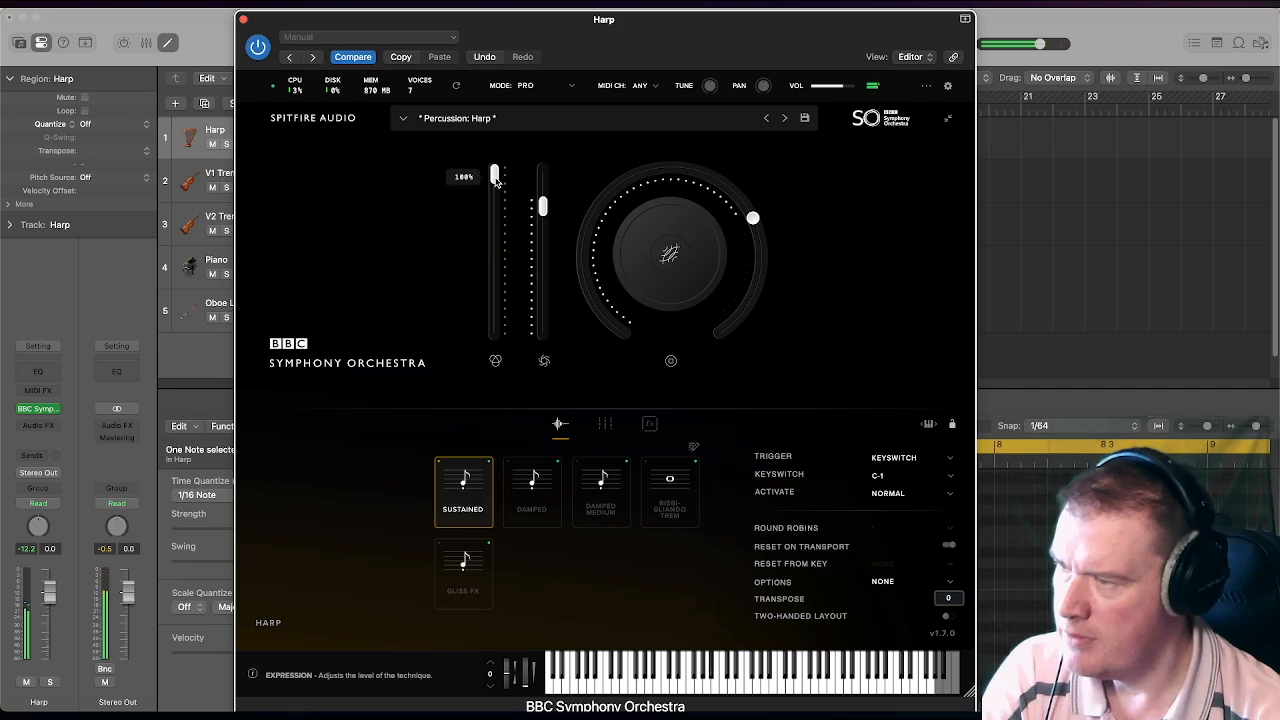
{"action": "left_click", "coordinate": [244, 20]}
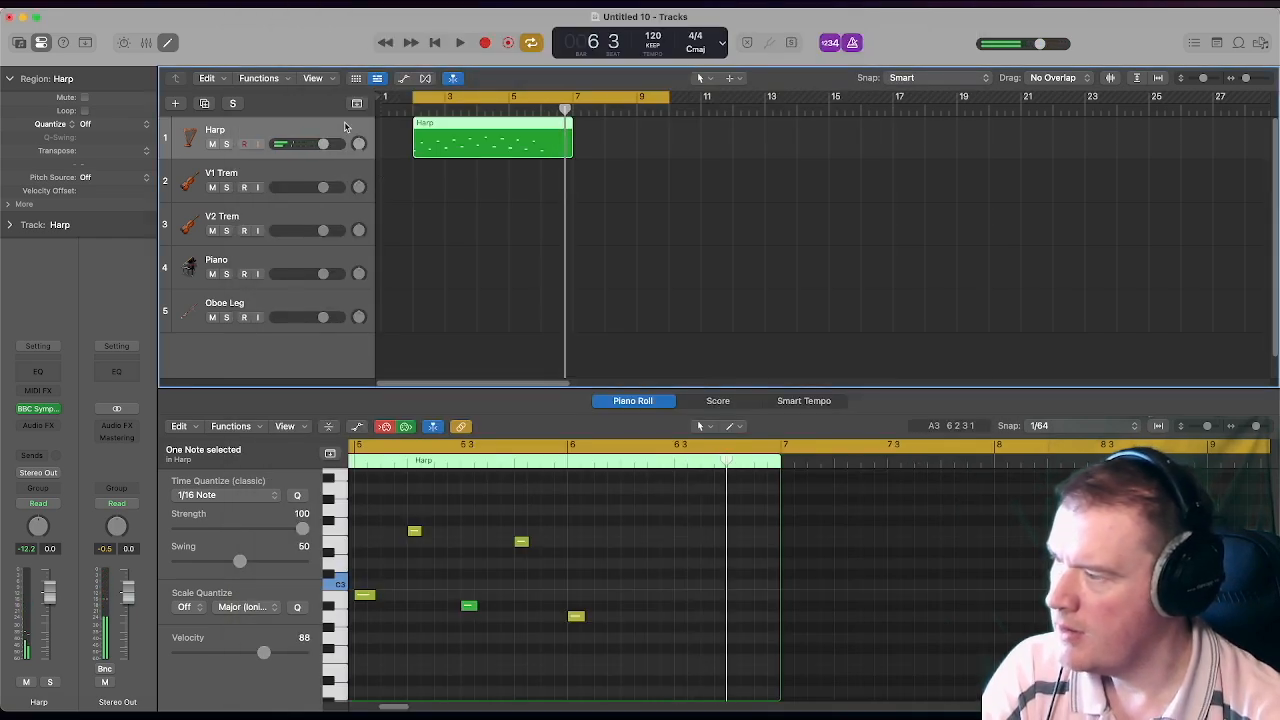
- Check the master volume of the Harp track's instrument
{"action": "left_click", "coordinate": [38, 408]}
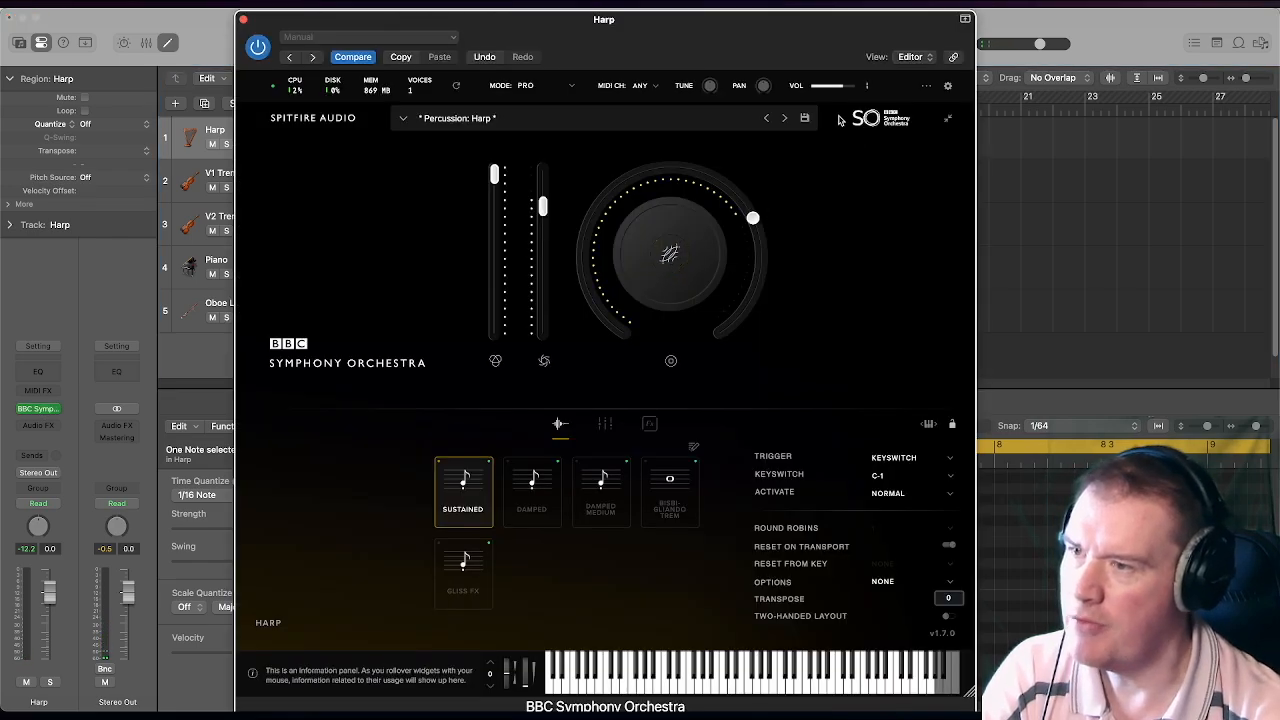
{"action": "mouse_move", "coordinate": [843, 90]}
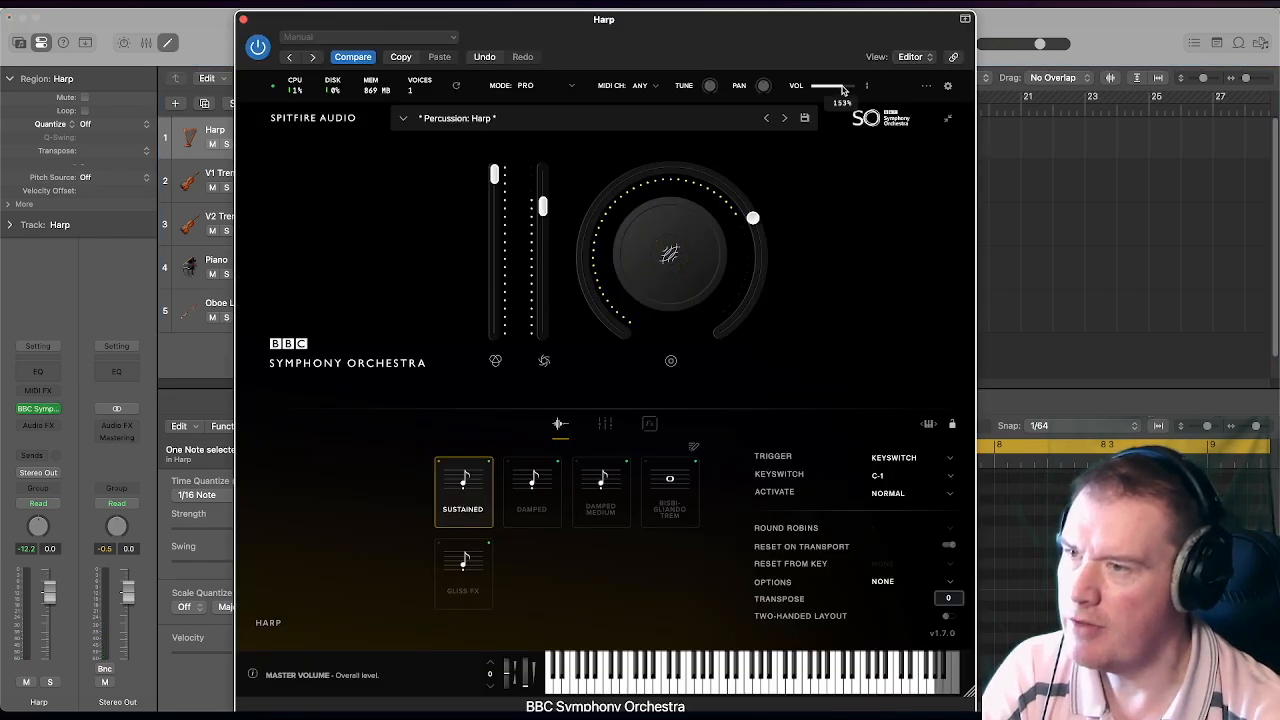
{"action": "left_click", "coordinate": [243, 21]}
- Copy the harp region at bar 2 onto the V1 Trem and V2 Trem tracks
{"action": "left_click", "coordinate": [299, 177]}
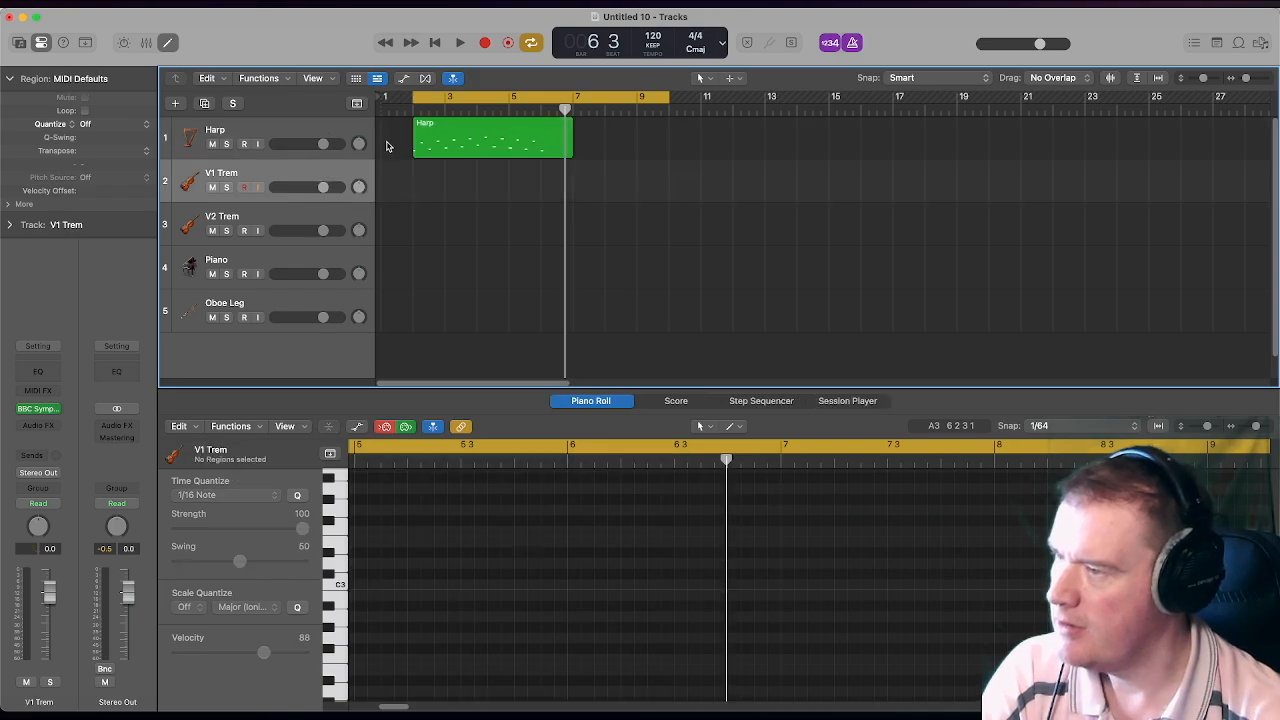
{"action": "left_click", "coordinate": [412, 111]}
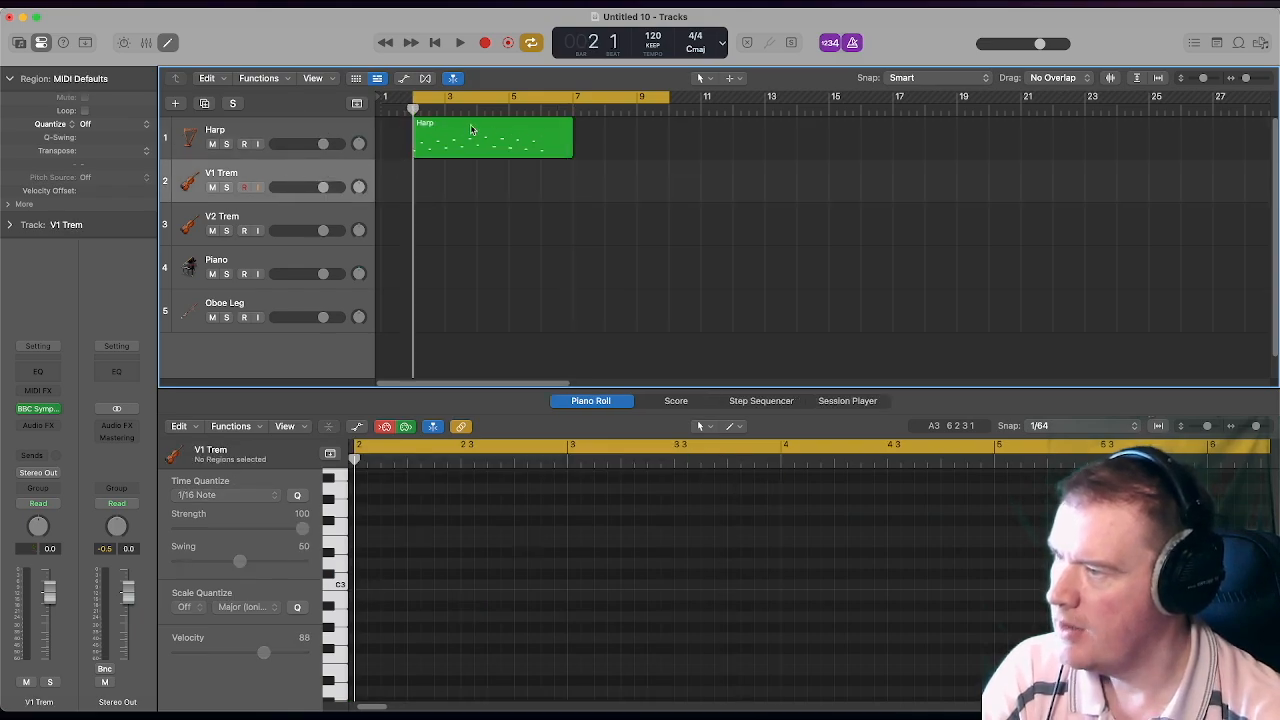
{"action": "left_click_drag", "start_coordinate": [473, 131], "coordinate": [469, 226]}
- Delete the lower line of notes from the V1 Trem region, keeping only the upper melody
{"action": "left_click", "coordinate": [440, 182]}
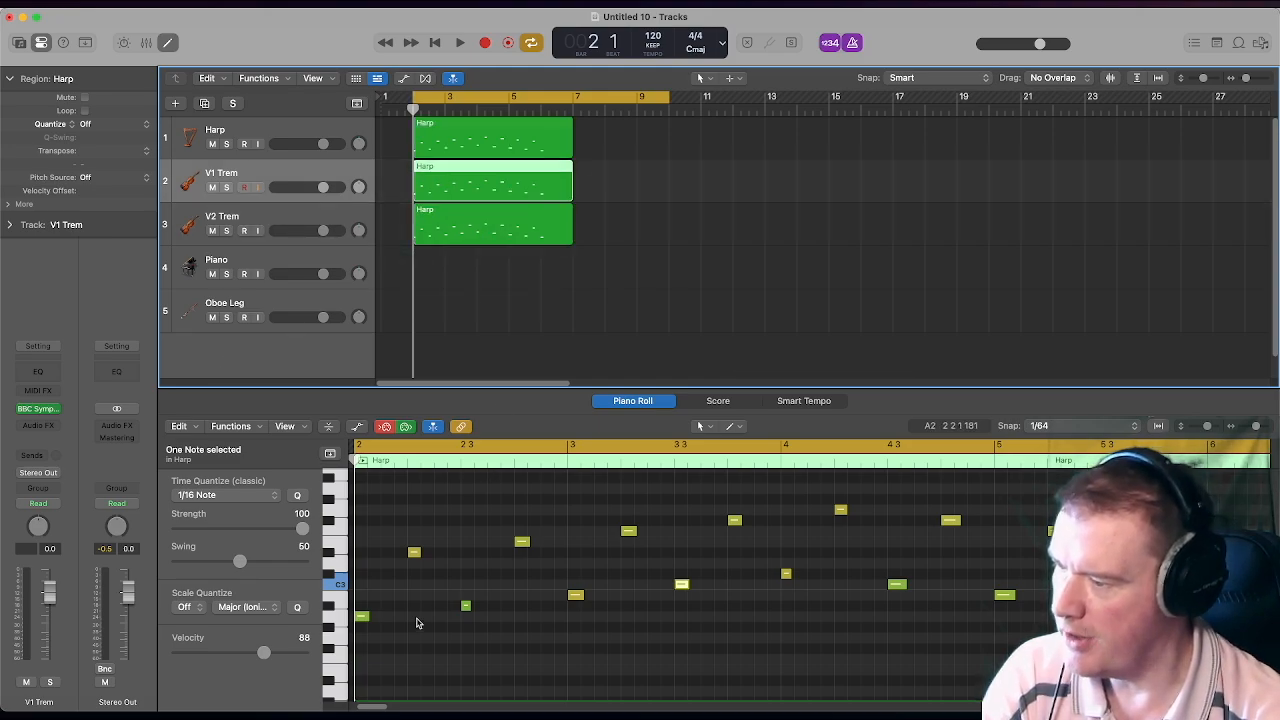
{"action": "left_click_drag", "start_coordinate": [365, 583], "coordinate": [1060, 636]}
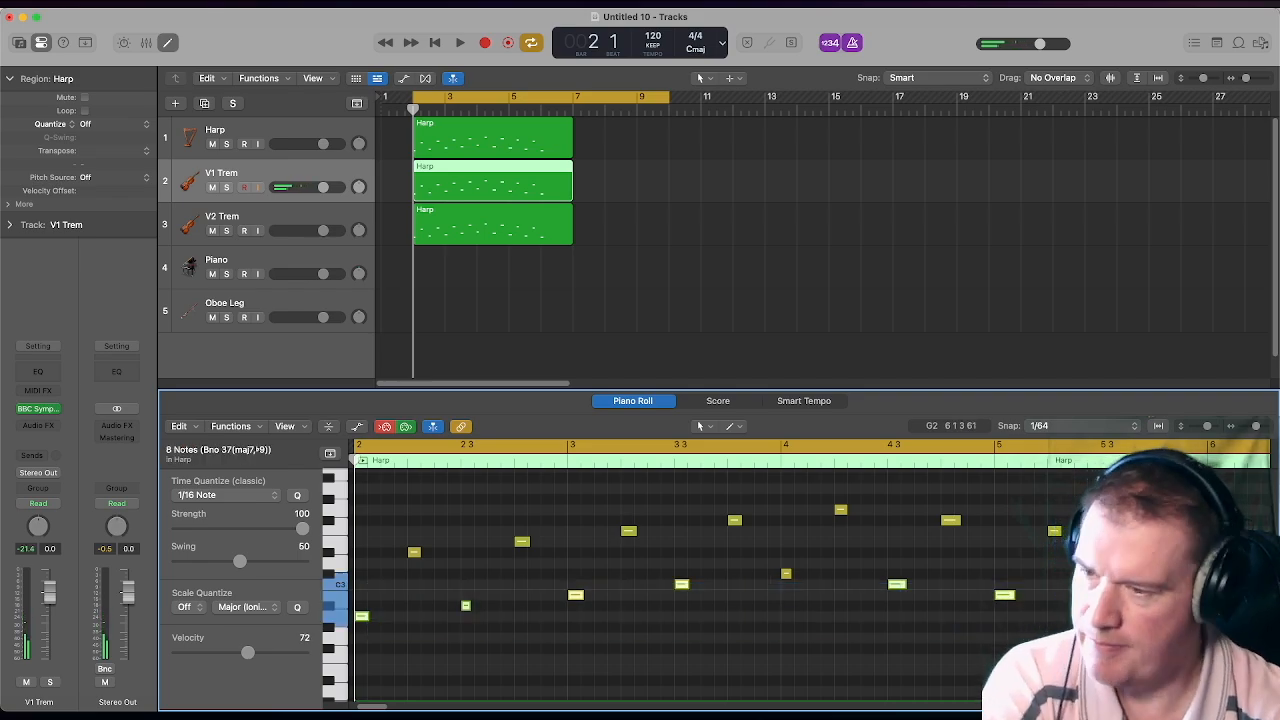
{"action": "key", "text": "BackSpace"}
{"action": "left_click_drag", "start_coordinate": [829, 597], "coordinate": [773, 569]}
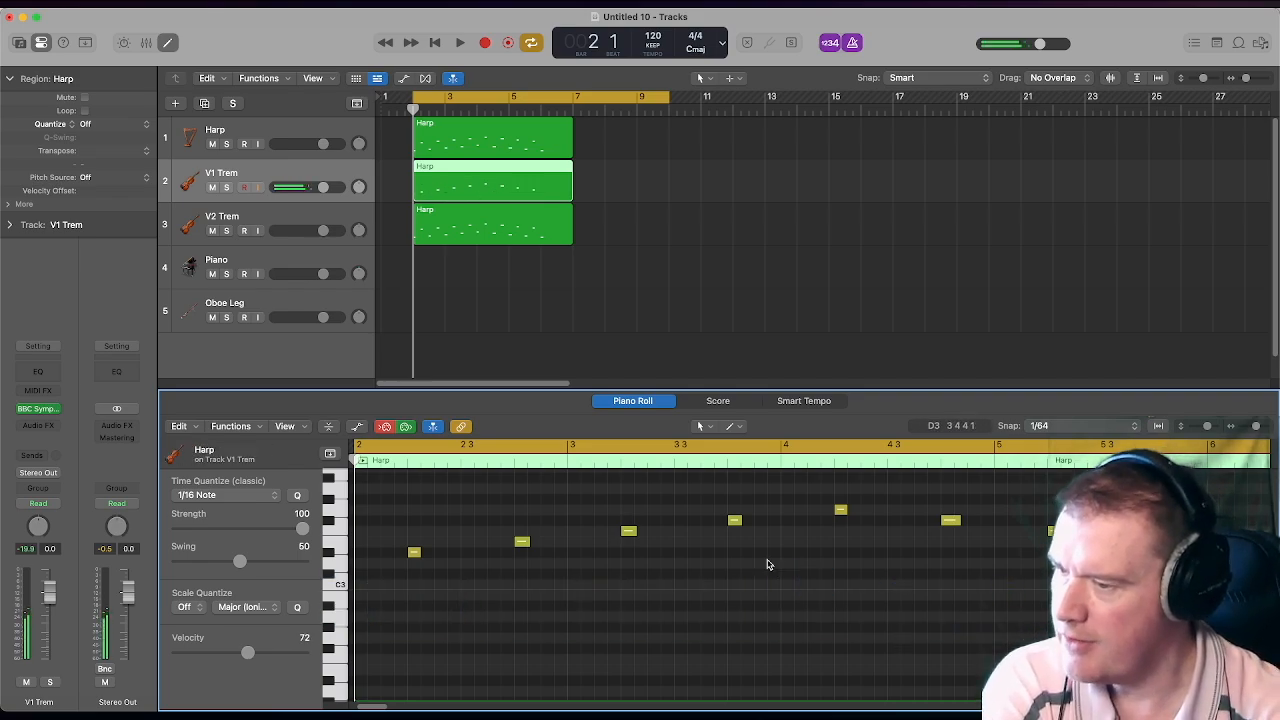
- Delete the upper line of notes from the V2 Trem region, keeping only the lower notes
{"action": "left_click", "coordinate": [471, 222]}
{"action": "left_click_drag", "start_coordinate": [394, 494], "coordinate": [1024, 554]}
{"action": "key", "text": "BackSpace"}
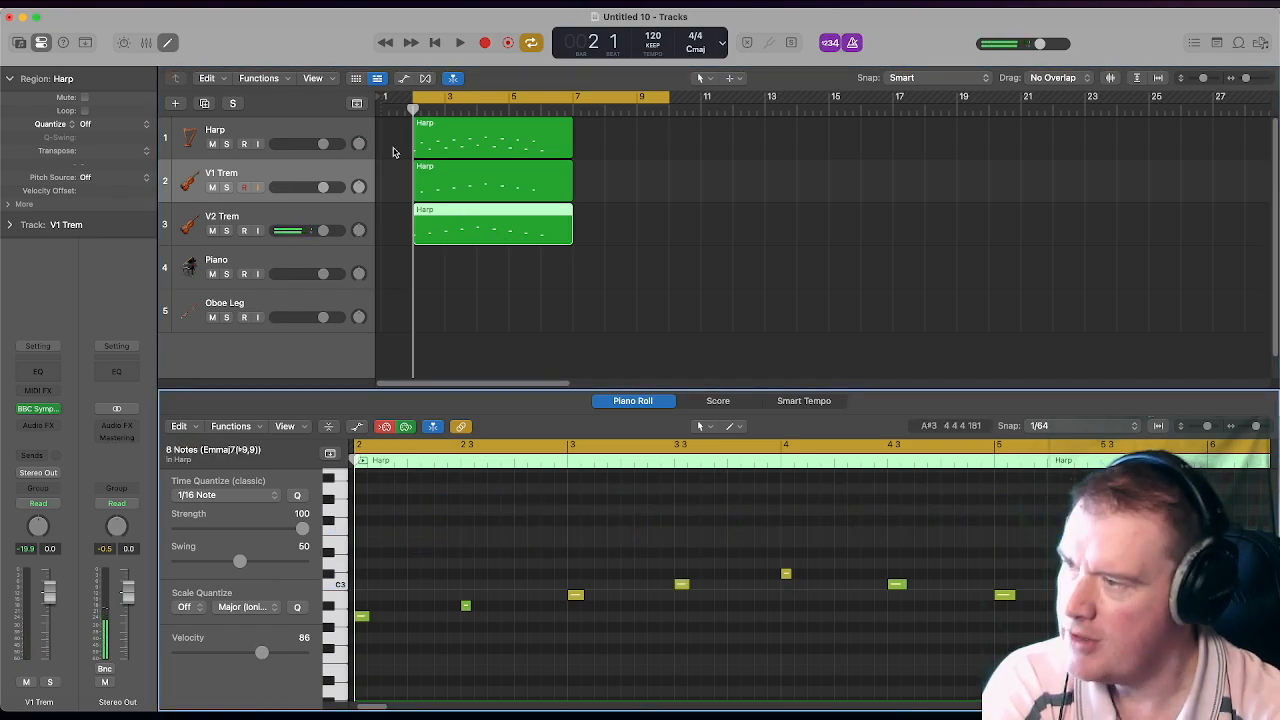
- Solo the V1 Trem track and play its region back
{"action": "left_click", "coordinate": [487, 171]}
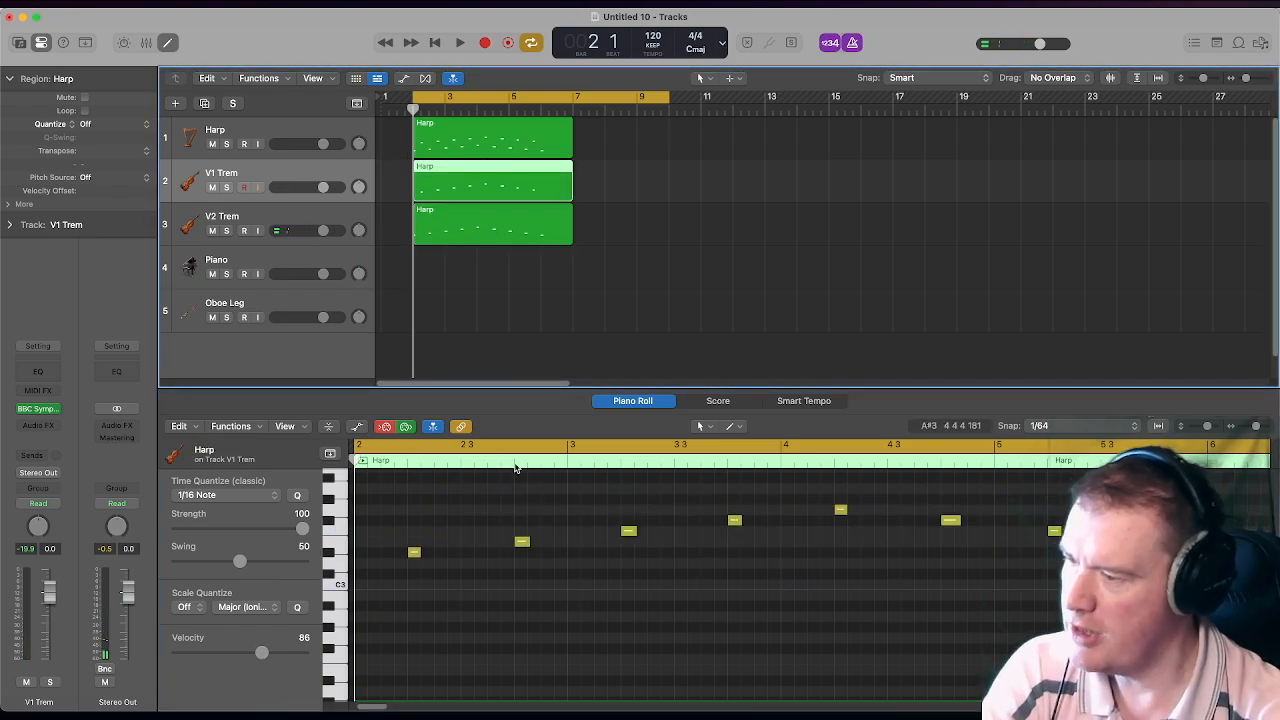
{"action": "left_click", "coordinate": [225, 188]}
{"action": "key", "text": "space"}
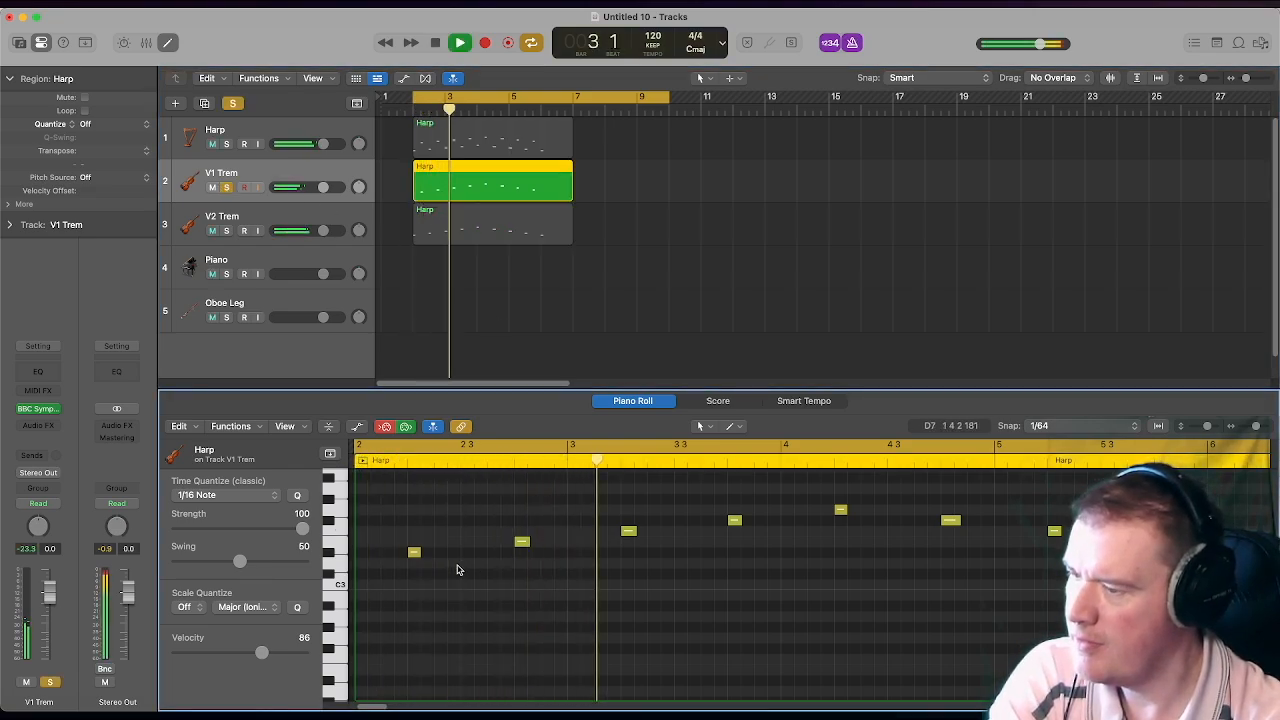
{"action": "key", "text": "space"}
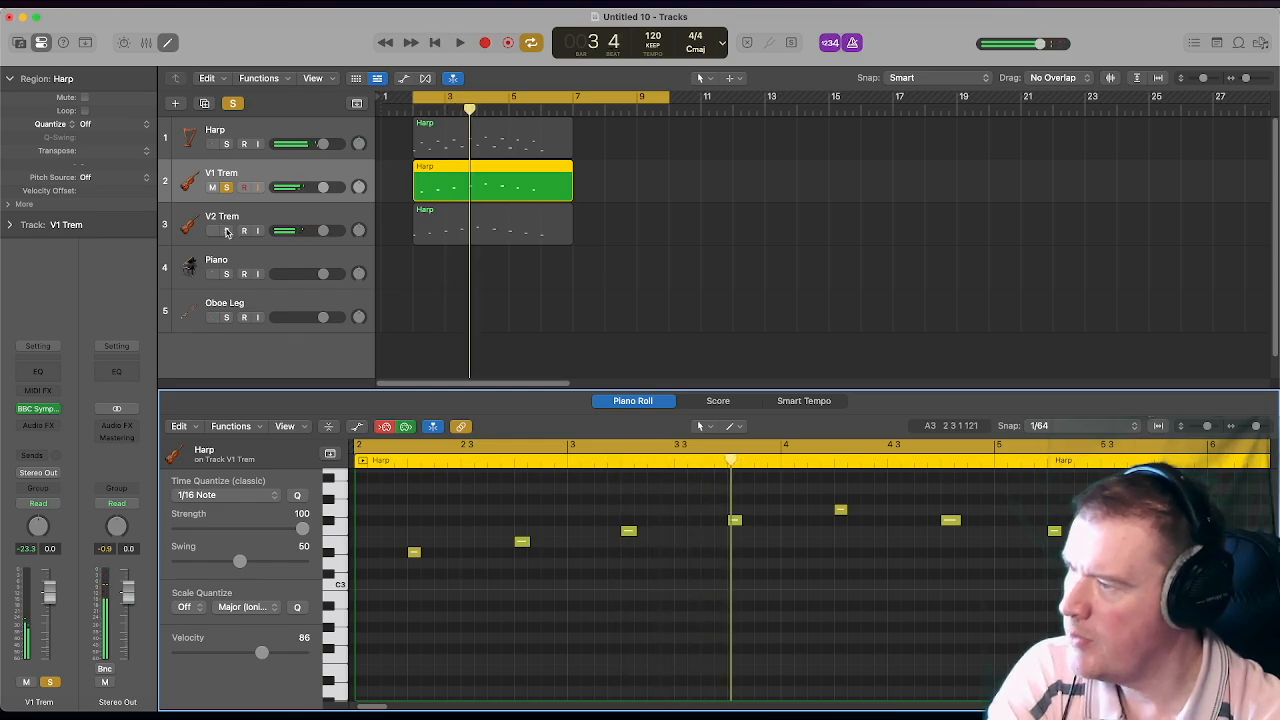
- Solo the V2 Trem track, audition it without V1 Trem, and play both soloed violin tracks together
{"action": "left_click", "coordinate": [226, 231]}
{"action": "left_click", "coordinate": [443, 224]}
{"action": "key", "text": "shift+space"}
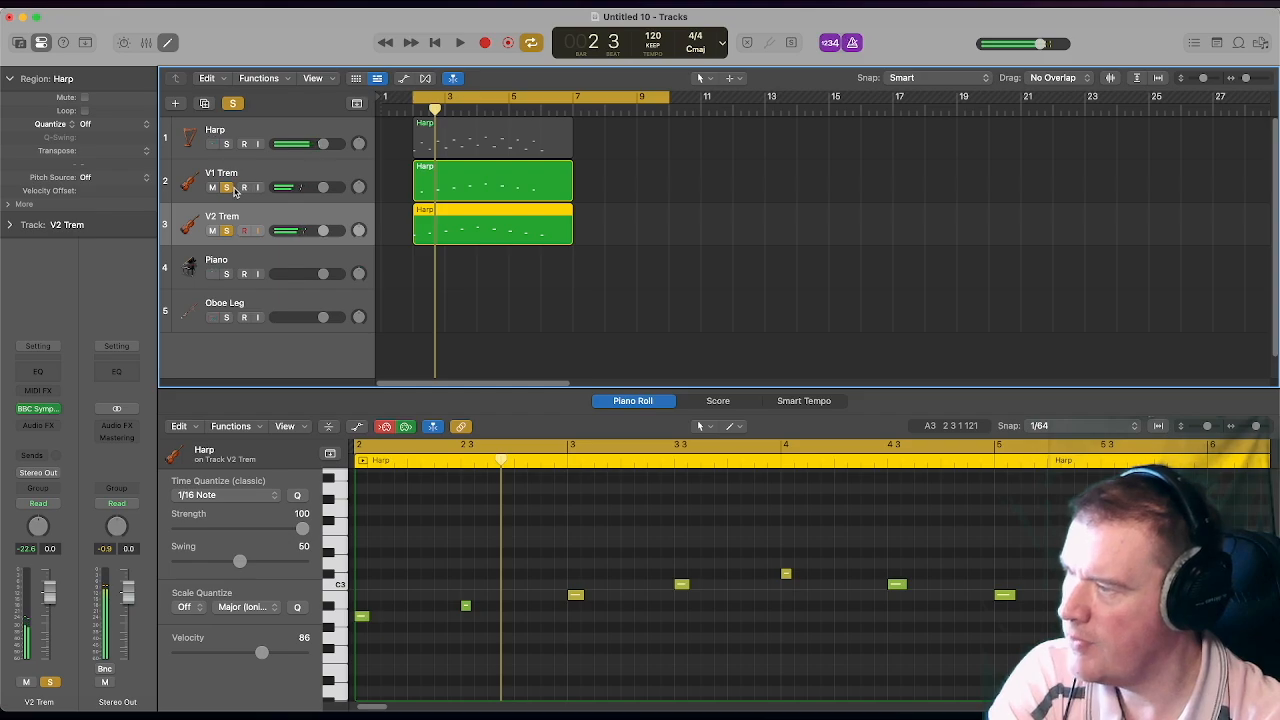
{"action": "left_click", "coordinate": [226, 187]}
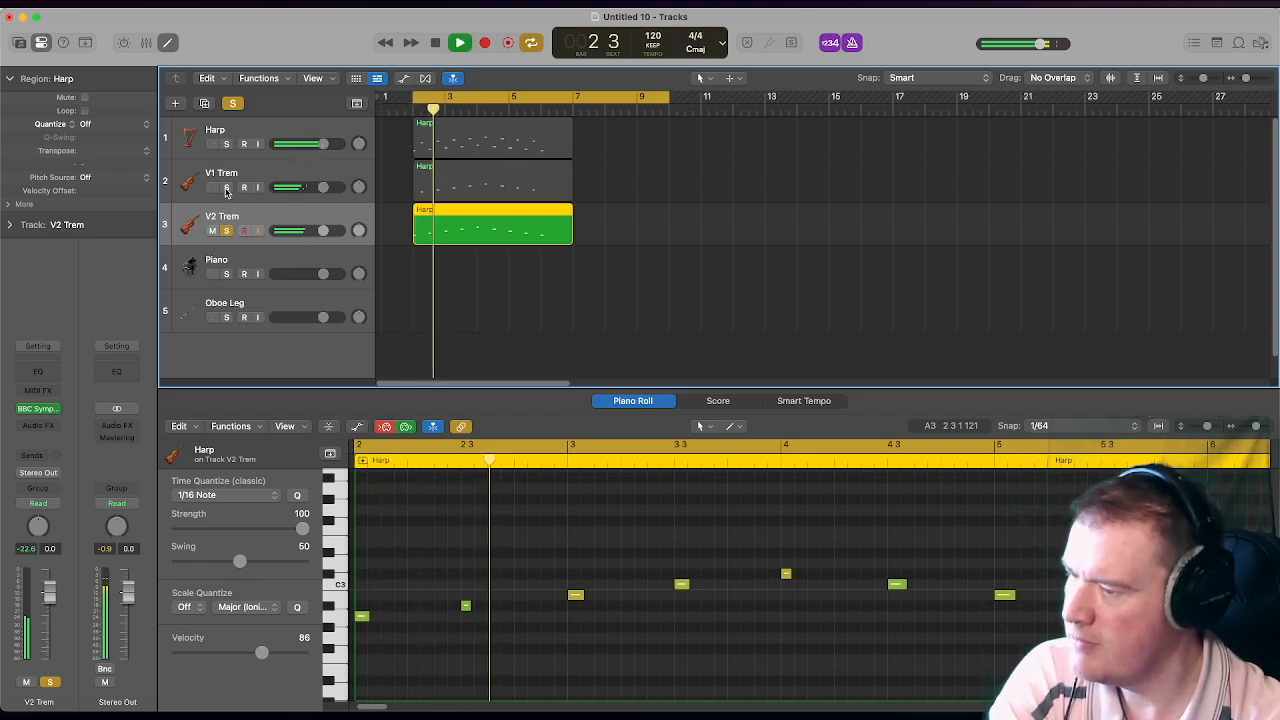
{"action": "left_click", "coordinate": [226, 187]}
{"action": "key", "text": "space"}
{"action": "key", "text": "shift+space"}
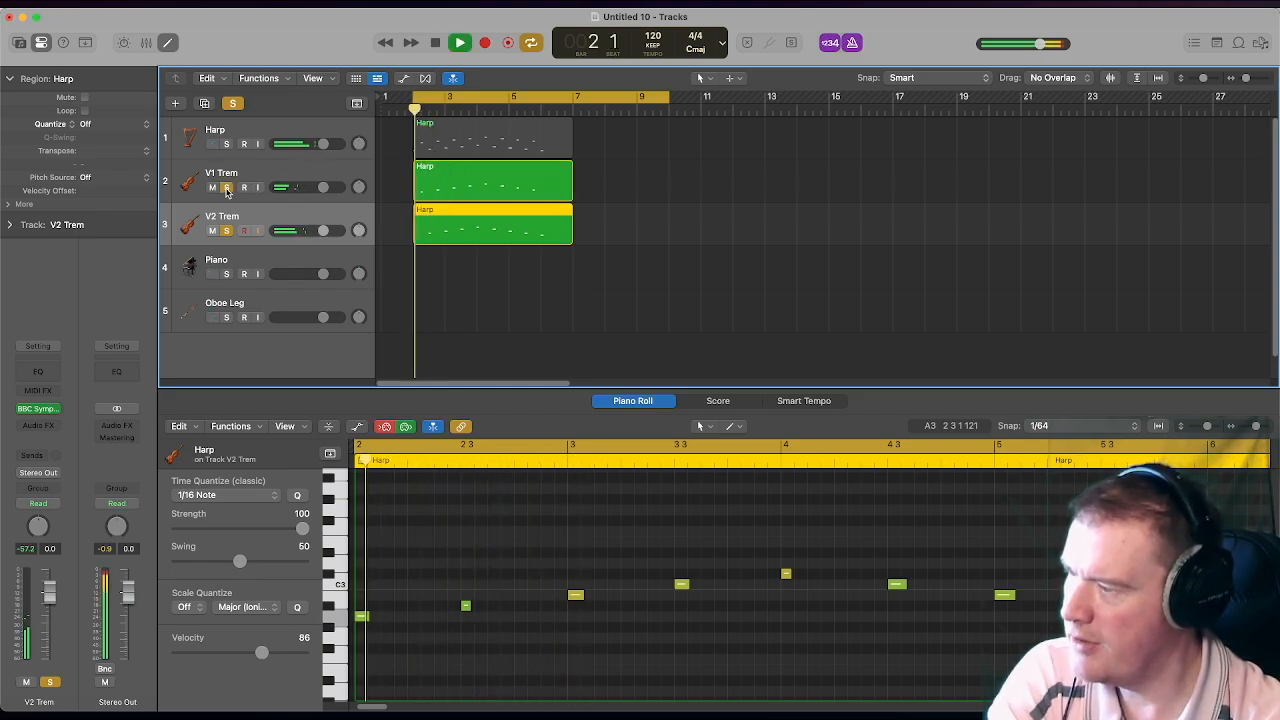
- Check the V1 Trem violin instrument's sliders and large dial setting
{"action": "left_click", "coordinate": [250, 176]}
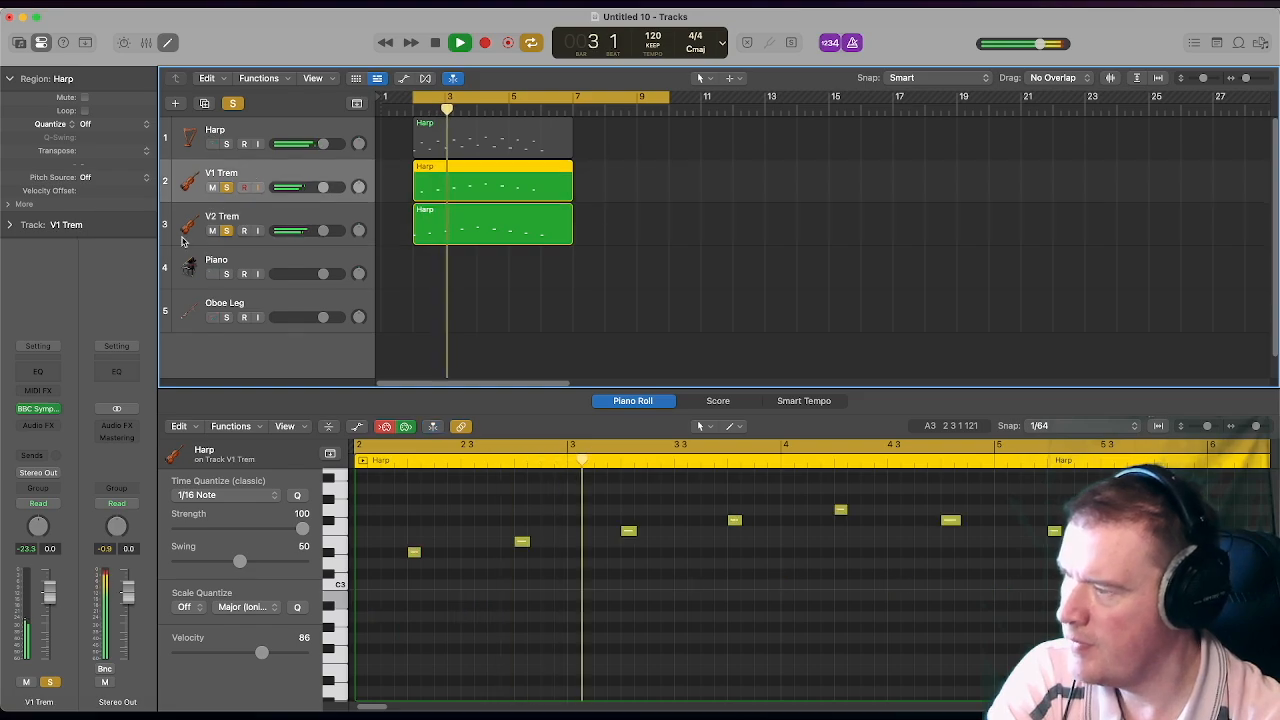
{"action": "left_click", "coordinate": [38, 410]}
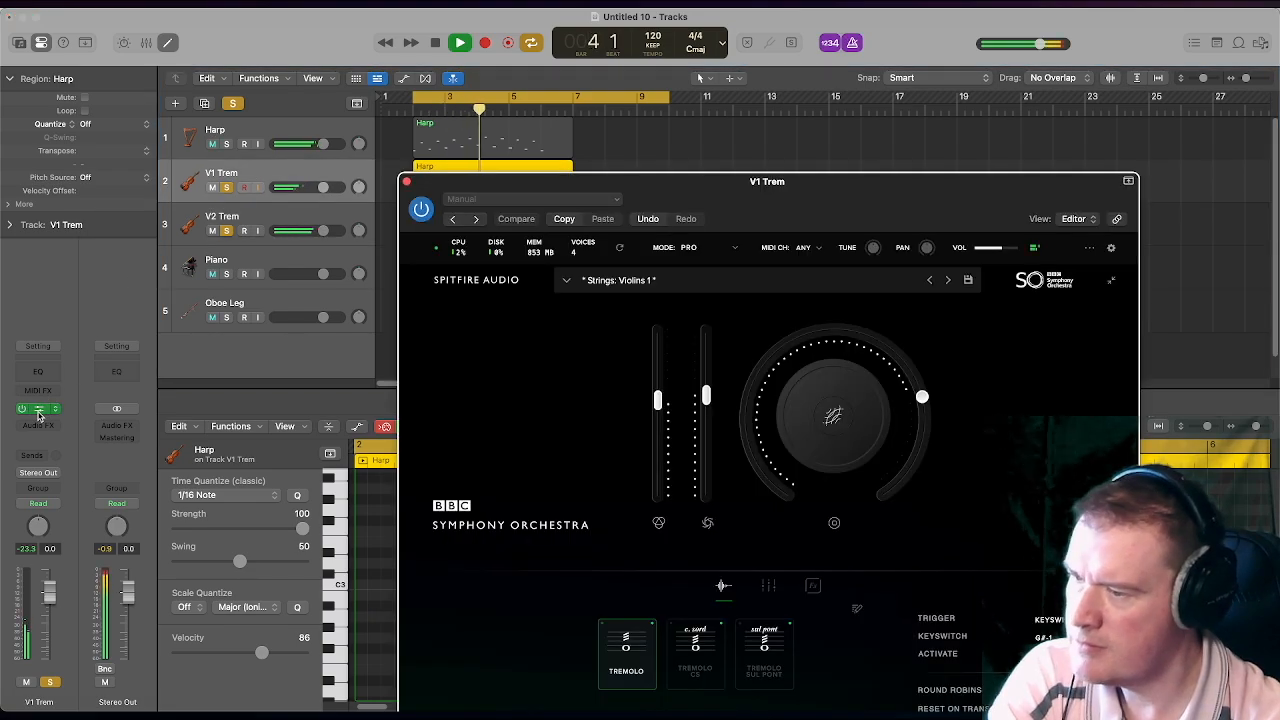
{"action": "key", "text": "space"}
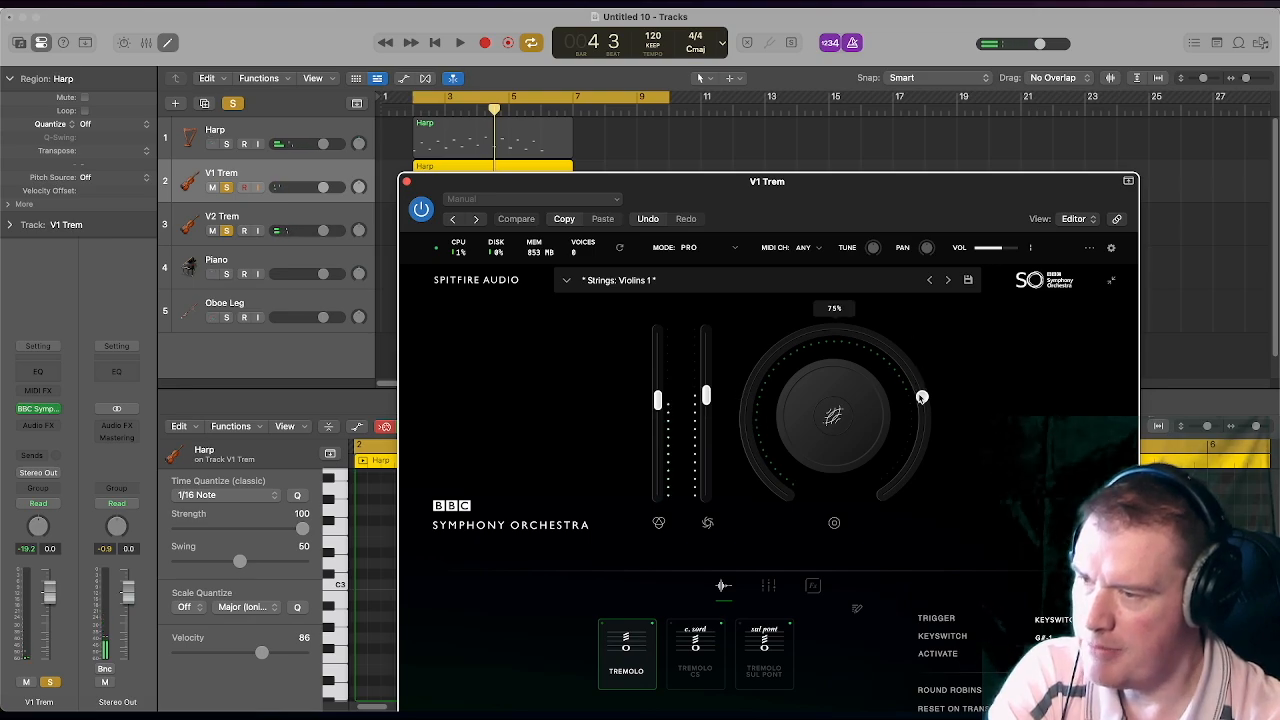
{"action": "left_click", "coordinate": [407, 182]}
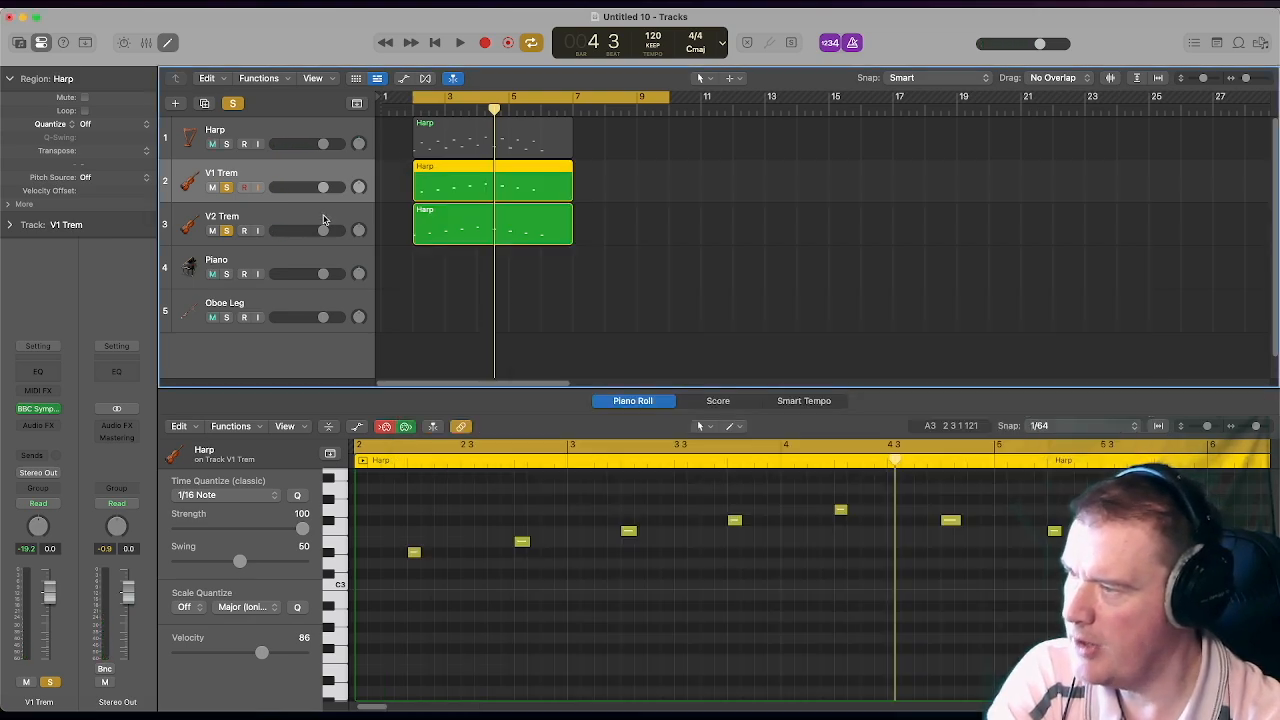
- Open the V2 Trem track's violin instrument and turn its large dial up slightly
{"action": "left_click", "coordinate": [225, 229]}
{"action": "left_click", "coordinate": [37, 409]}
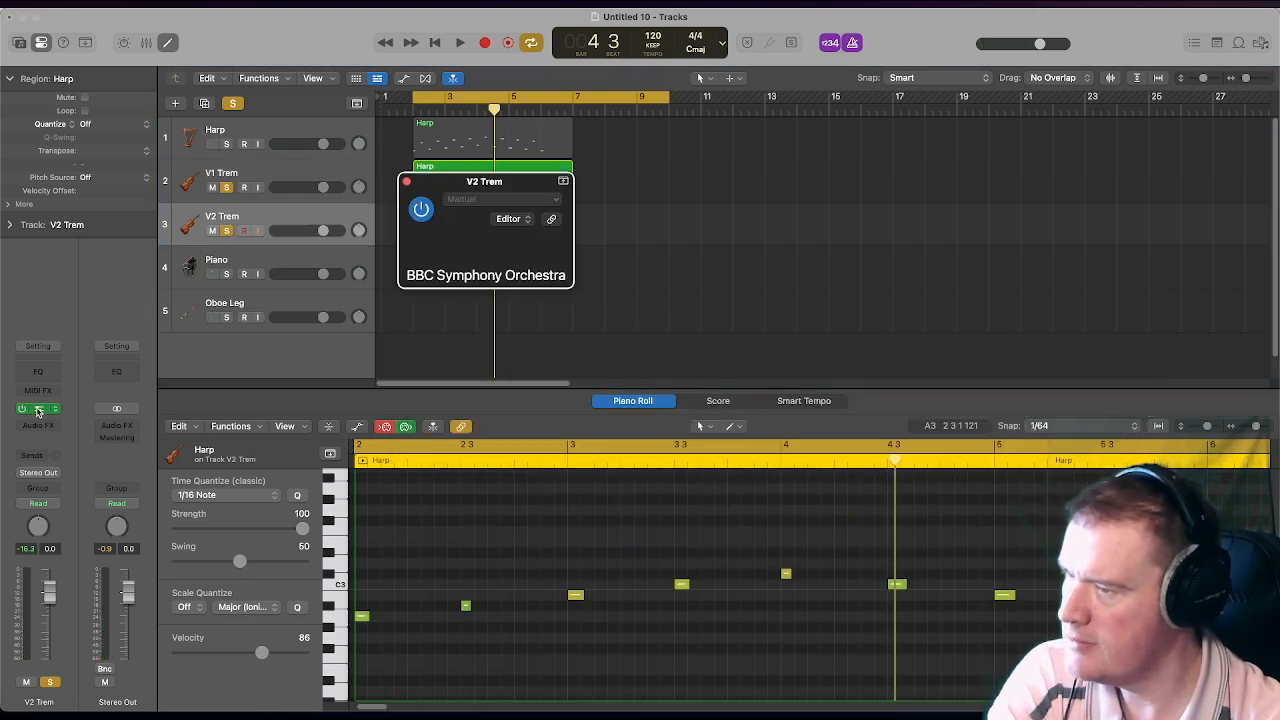
{"action": "left_click_drag", "start_coordinate": [903, 344], "coordinate": [908, 370]}
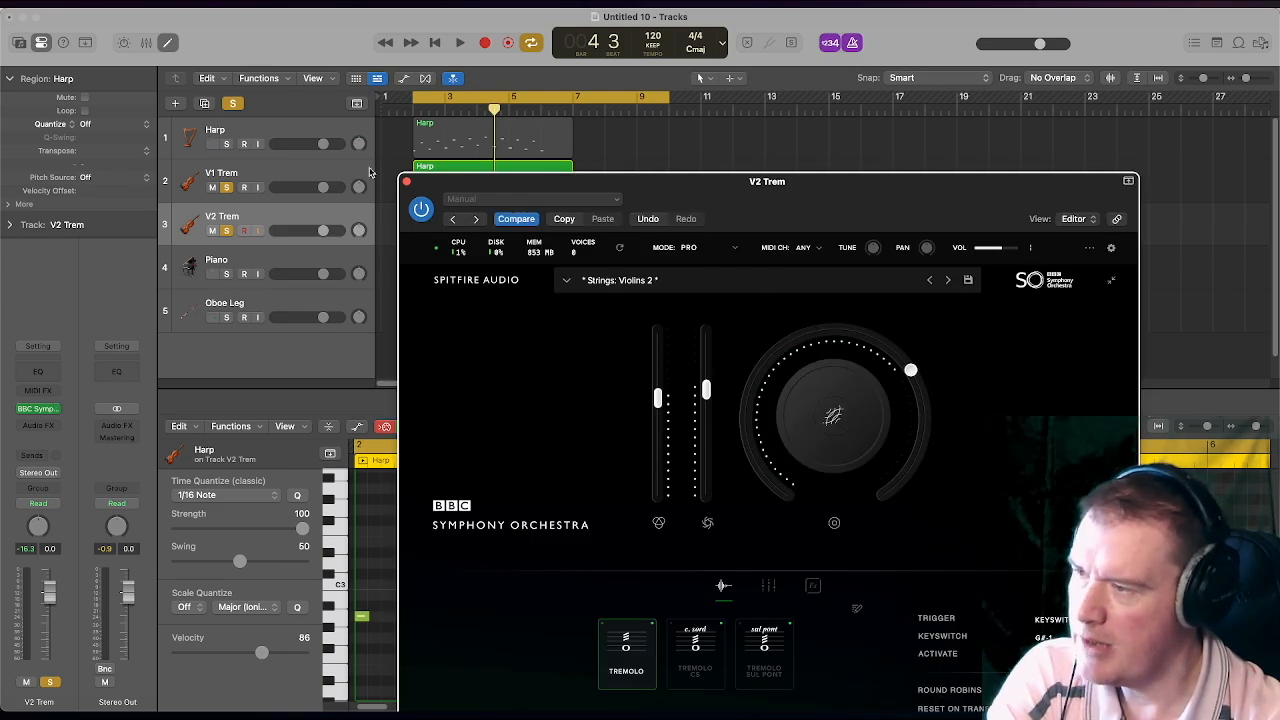
- Close the V2 Trem violin instrument and play back the two soloed violin tracks
{"action": "left_click", "coordinate": [406, 181]}
{"action": "key", "text": "space"}
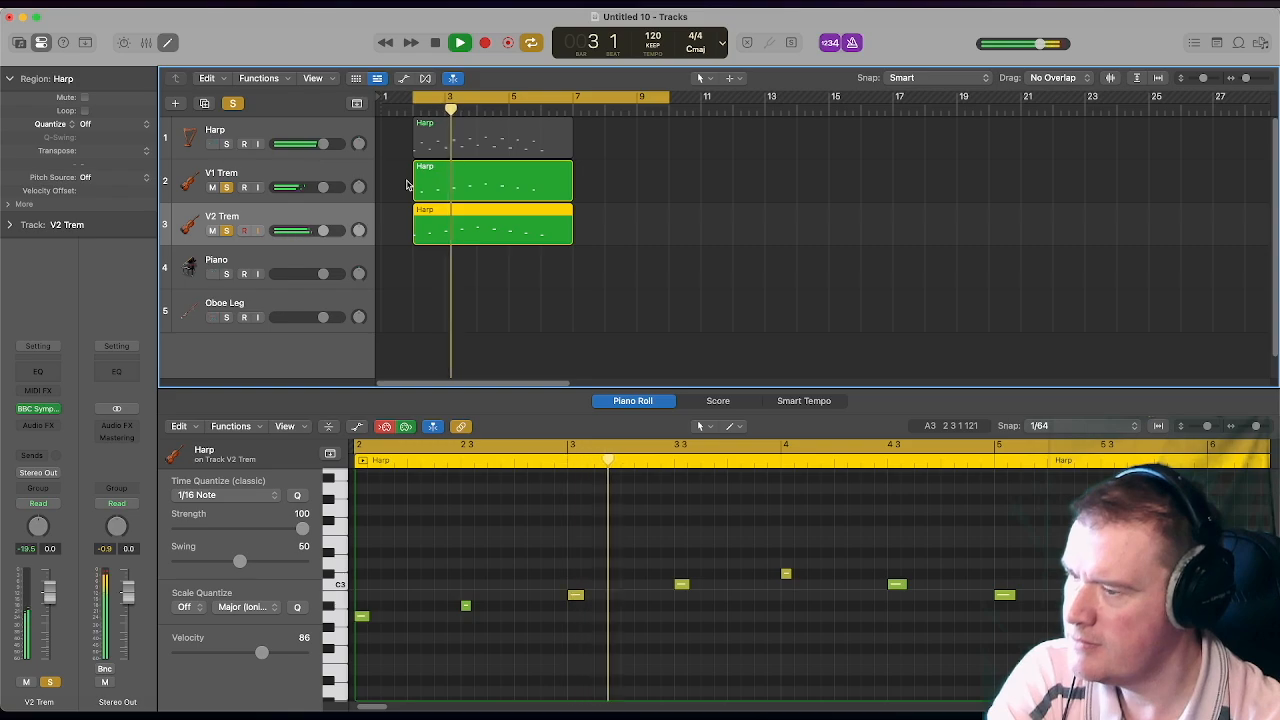
{"action": "key", "text": "space"}
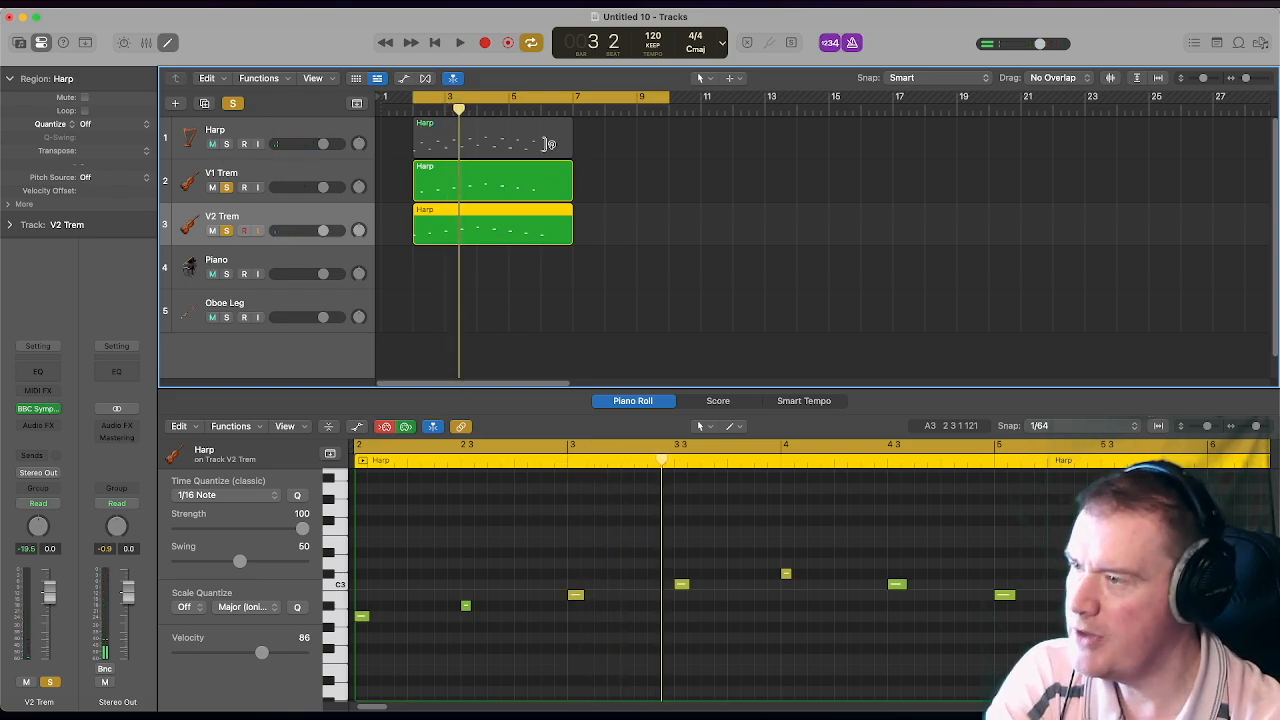
- Try to lengthen all the notes of the V2 Trem region together, and undo the change
{"action": "key", "text": "super+a"}
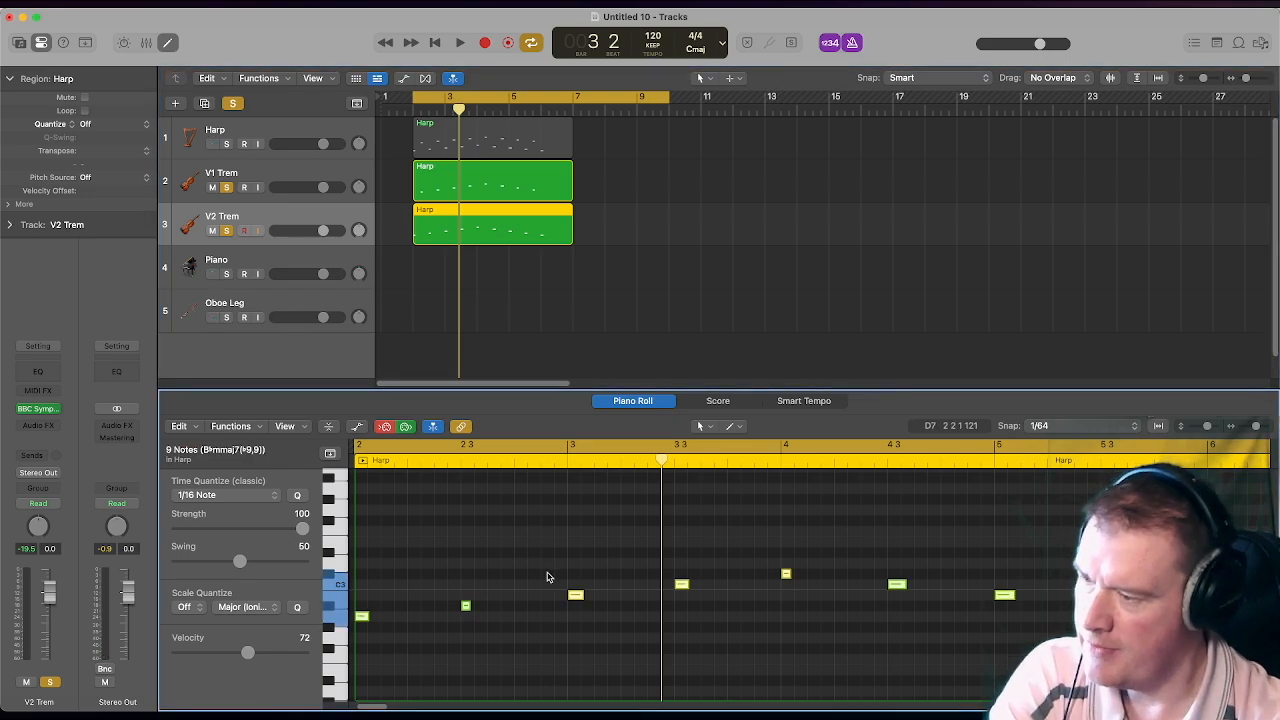
{"action": "left_click_drag", "start_coordinate": [469, 606], "coordinate": [509, 616]}
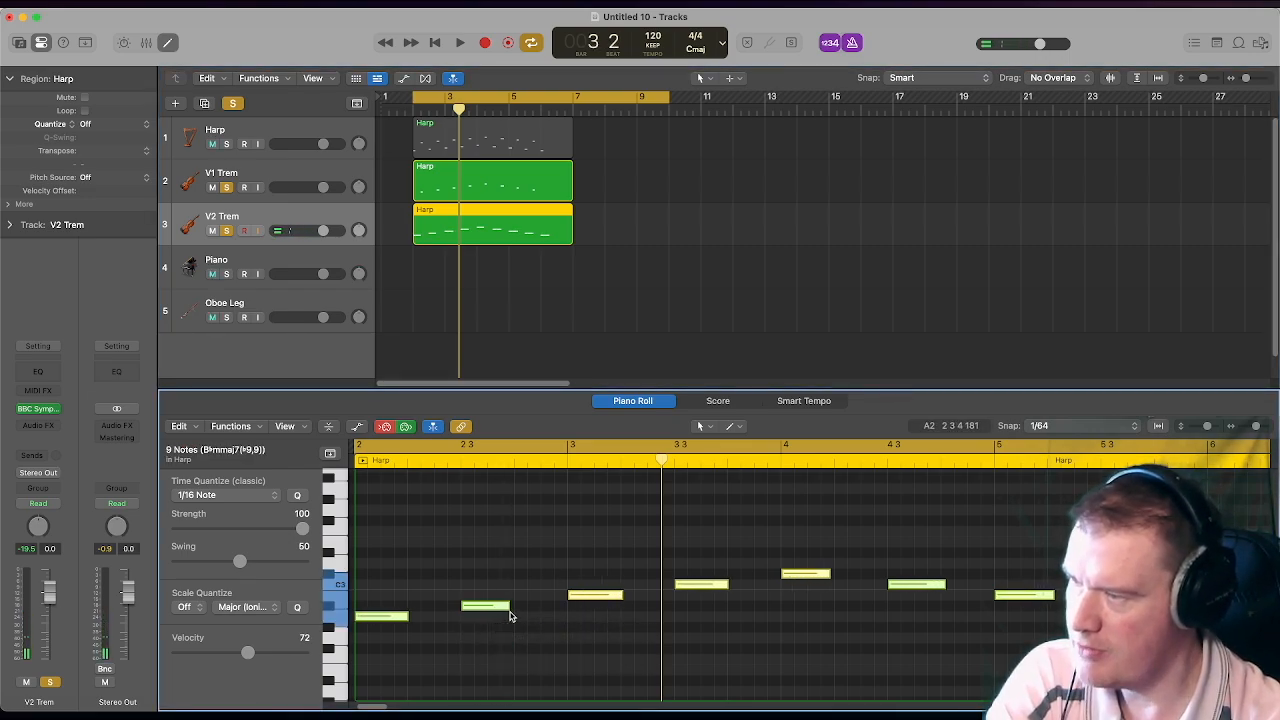
{"action": "key", "text": "super+z"}
- Select both violin regions and lengthen all their notes together to about one beat, checking the result by ear
{"action": "left_click_drag", "start_coordinate": [609, 238], "coordinate": [498, 190]}
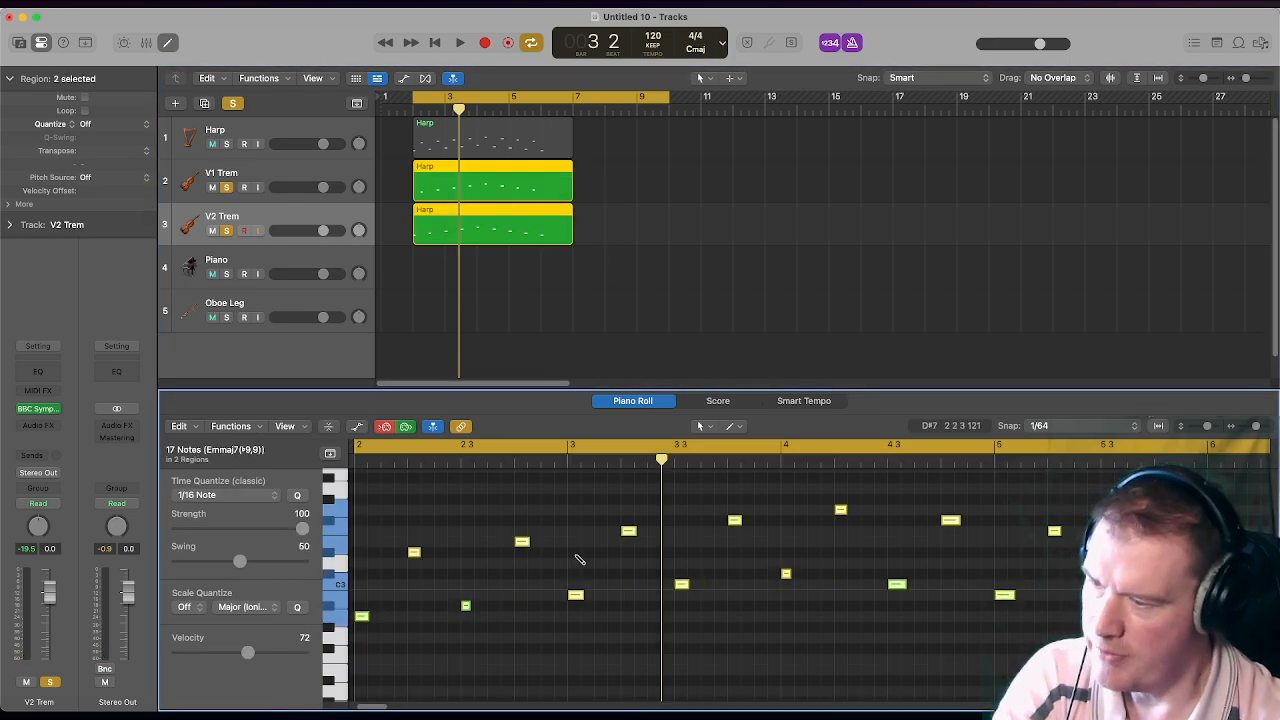
{"action": "mouse_move", "coordinate": [525, 540]}
{"action": "left_mouse_down"}
{"action": "mouse_move", "coordinate": [579, 544]}
{"action": "mouse_move", "coordinate": [545, 543]}
{"action": "left_mouse_up"}
{"action": "key", "text": "space"}
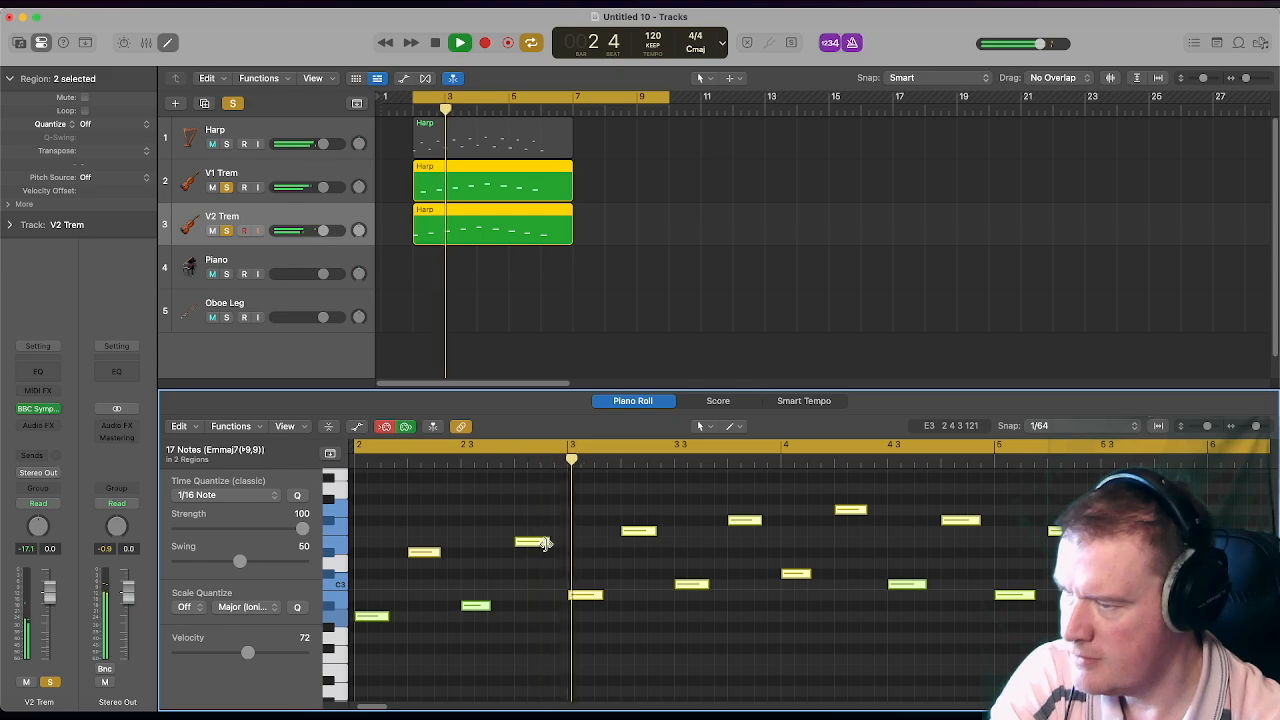
{"action": "left_click_drag", "start_coordinate": [546, 548], "coordinate": [571, 543]}
{"action": "key", "text": "space"}
{"action": "key", "text": "space"}
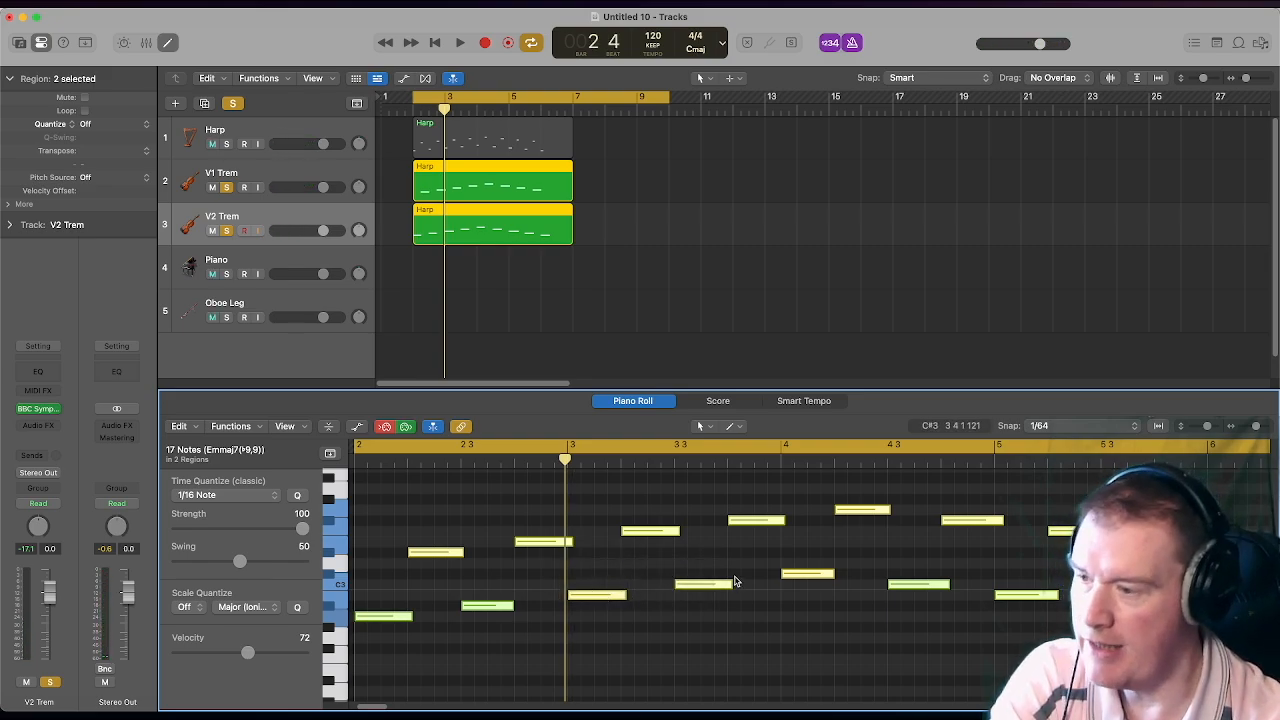
- Stretch the selected violin notes to about one and a half beats, trim them back slightly, and audition them
{"action": "key", "text": "space"}
{"action": "left_click_drag", "start_coordinate": [573, 544], "coordinate": [599, 545]}
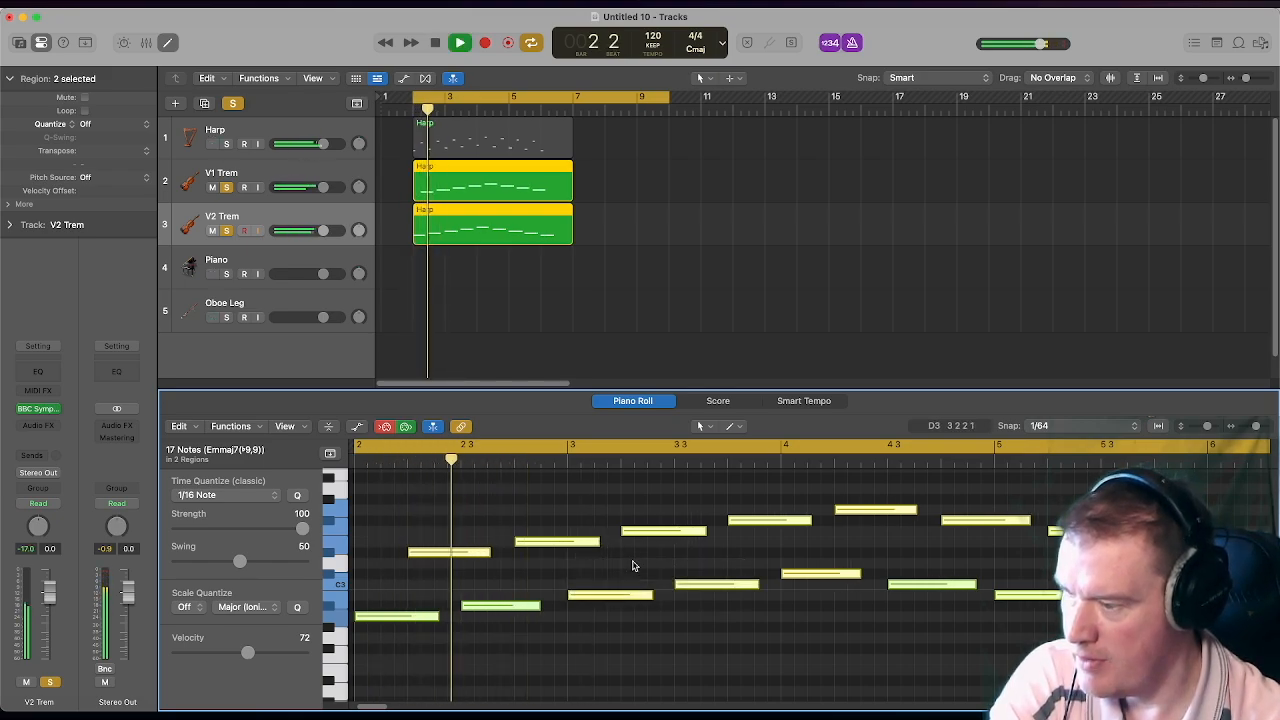
{"action": "key", "text": "space"}
{"action": "left_click_drag", "start_coordinate": [599, 543], "coordinate": [585, 549]}
{"action": "key", "text": "space"}
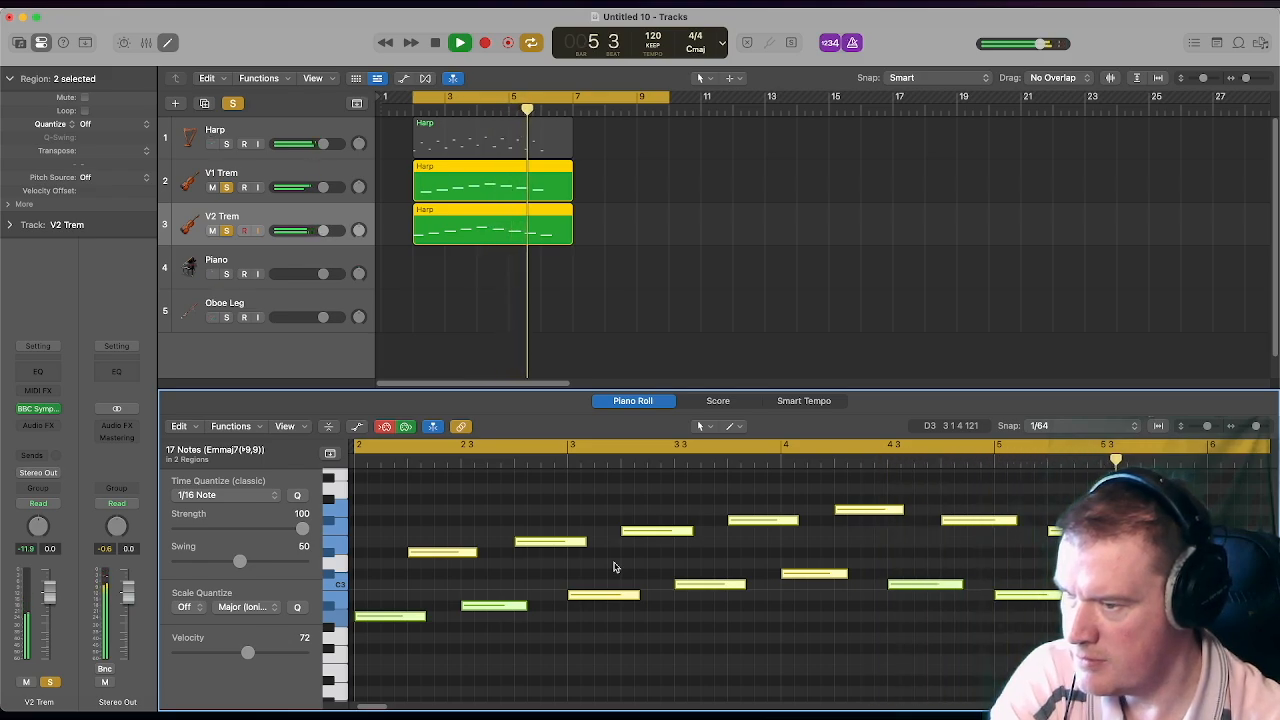
{"action": "key", "text": "space"}
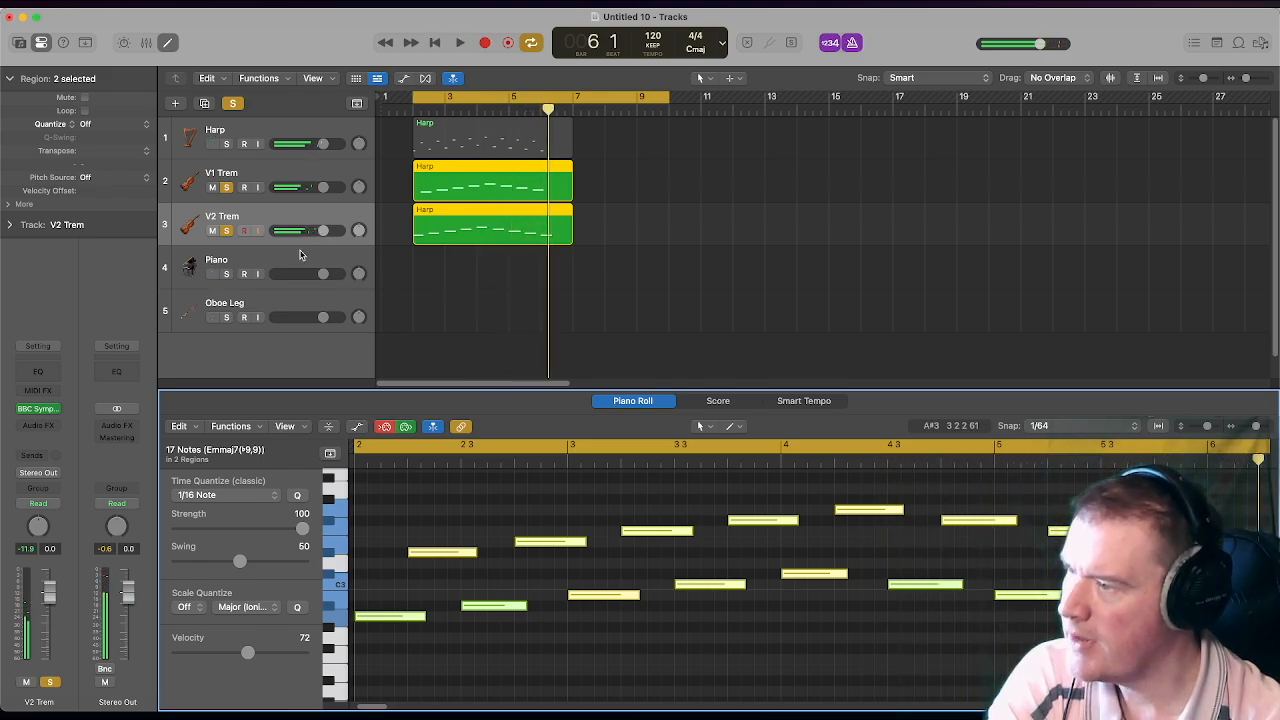
- Turn off solo on both violin tracks and play them together with the harp
{"action": "key", "text": "s"}
{"action": "key", "text": "space"}
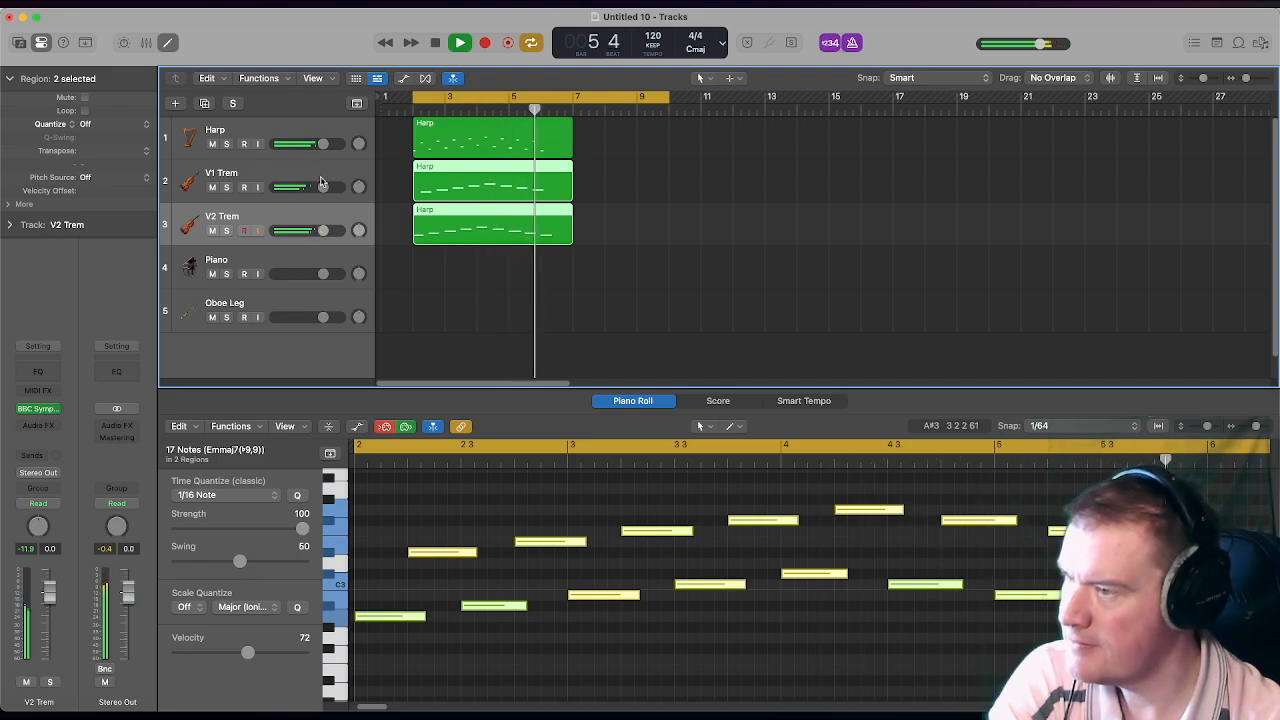
{"action": "key", "text": "space"}
- Create an empty MIDI region on the Piano track at bar 2 and extend it to bar 7
{"action": "left_click", "coordinate": [308, 259]}
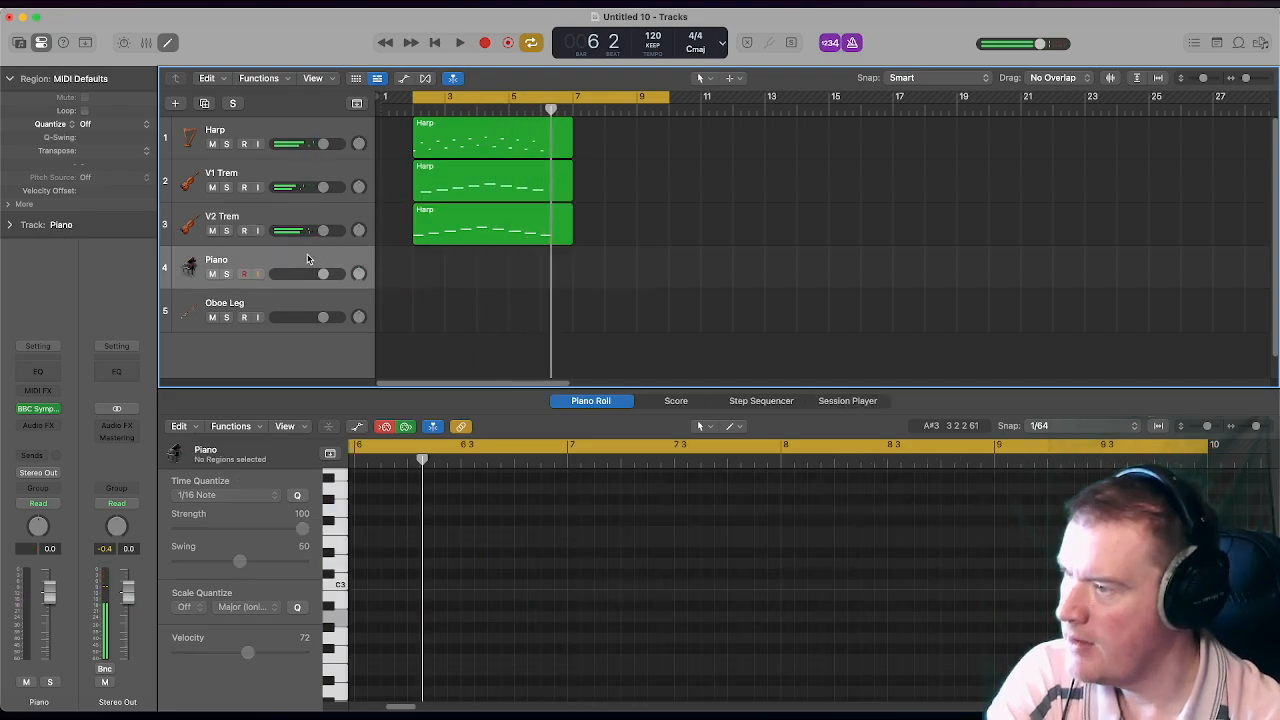
{"action": "right_click", "coordinate": [431, 272]}
{"action": "left_click", "coordinate": [449, 280]}
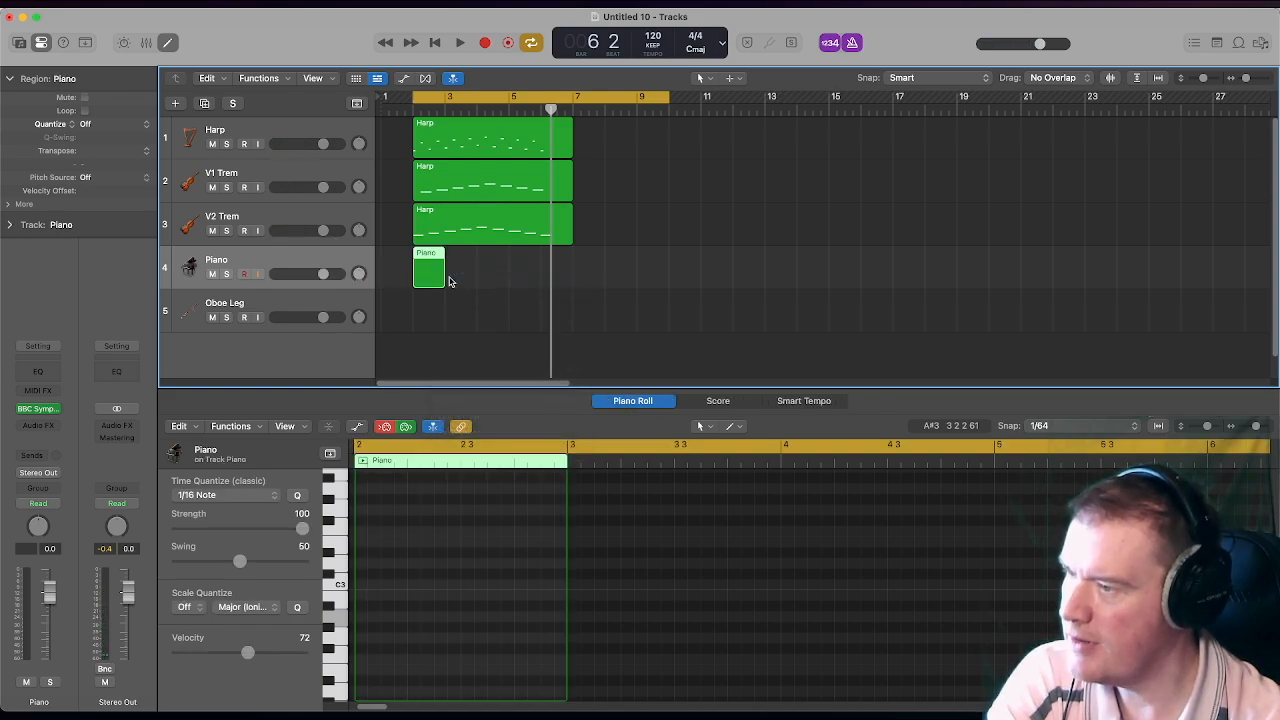
{"action": "left_click_drag", "start_coordinate": [443, 284], "coordinate": [571, 288]}
- Enter a rising and falling chromatic run of short notes from bar 3 in the Piano region and play it back
{"action": "left_click", "coordinate": [385, 429]}
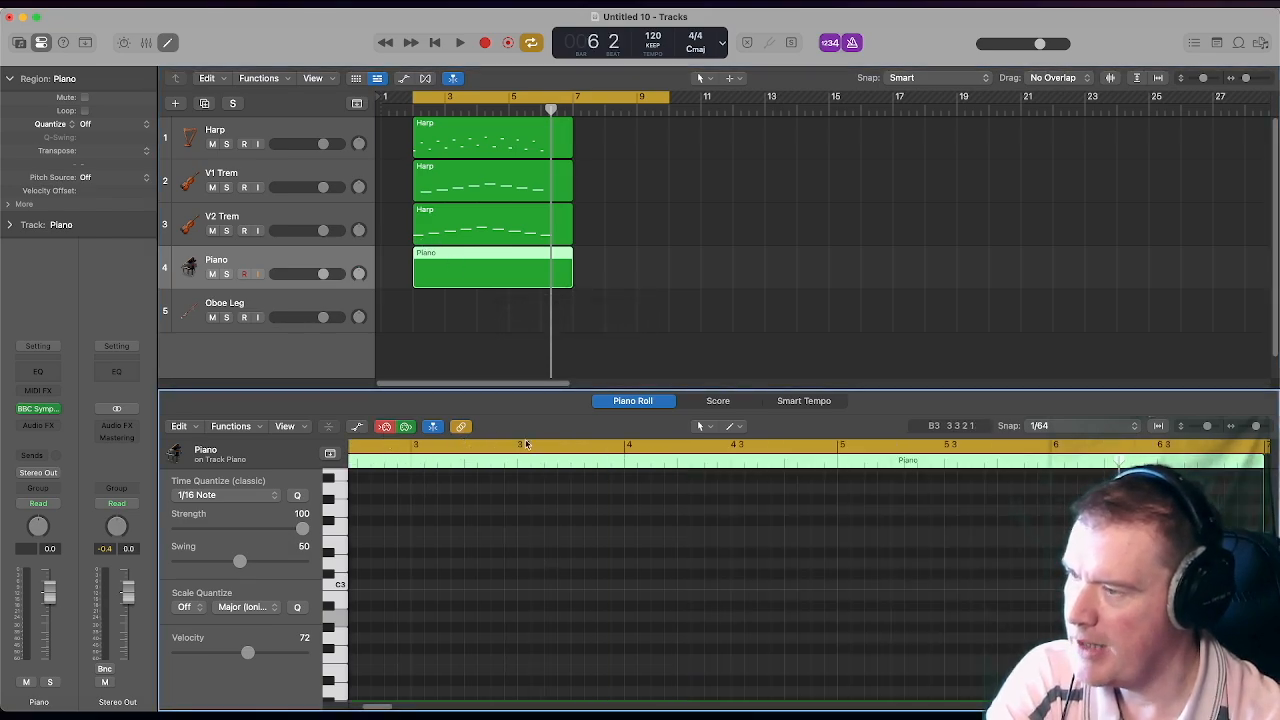
{"action": "left_click", "coordinate": [446, 110]}
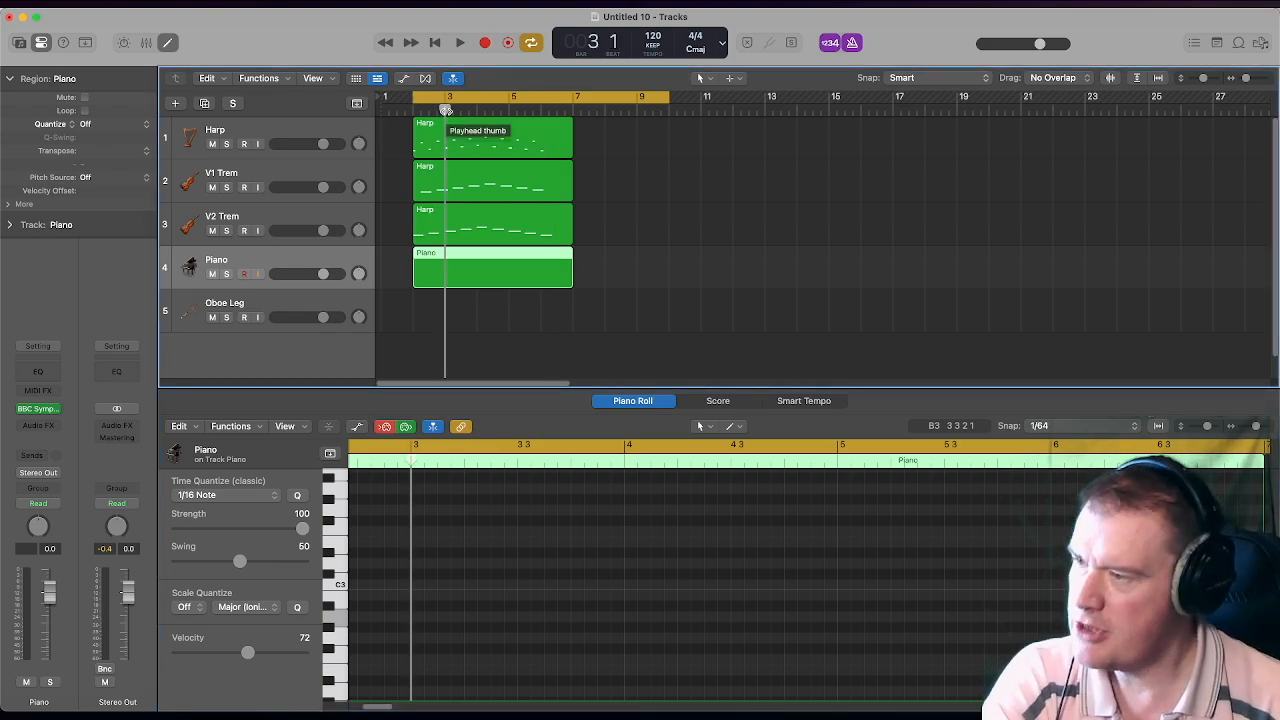
{"action": "left_click", "coordinate": [460, 567]}
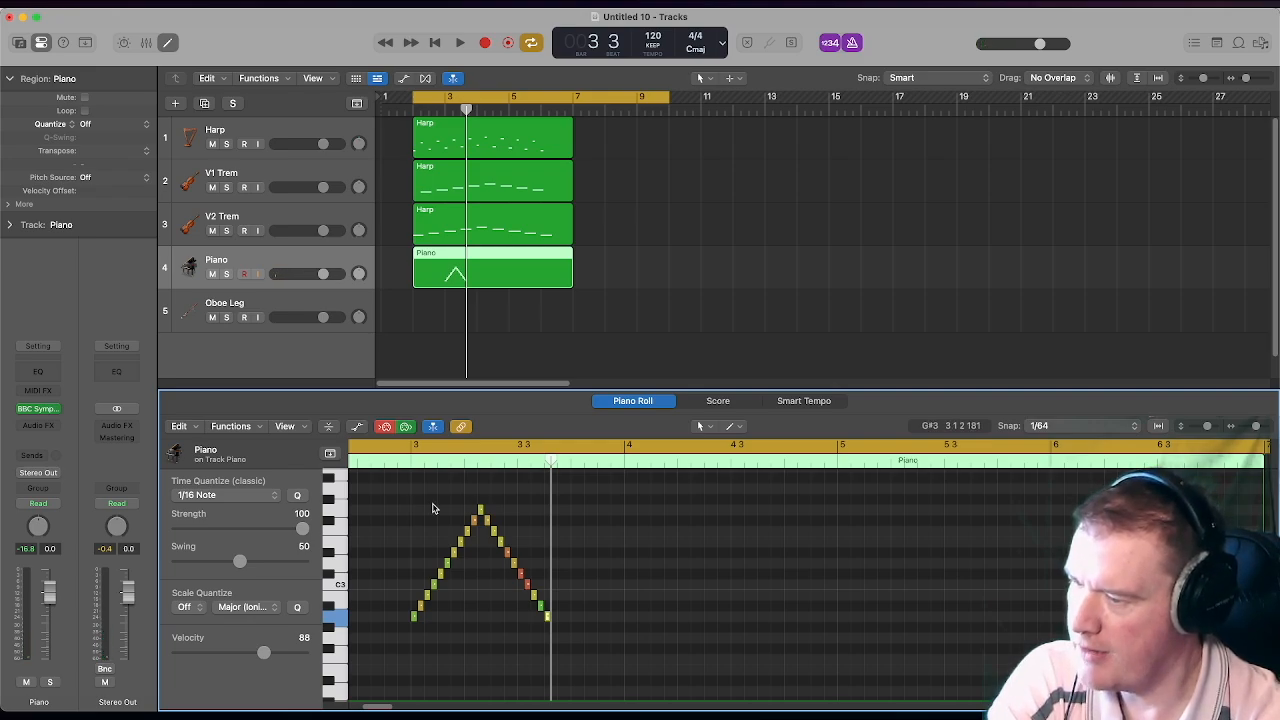
{"action": "key", "text": "space"}
{"action": "key", "text": "space"}
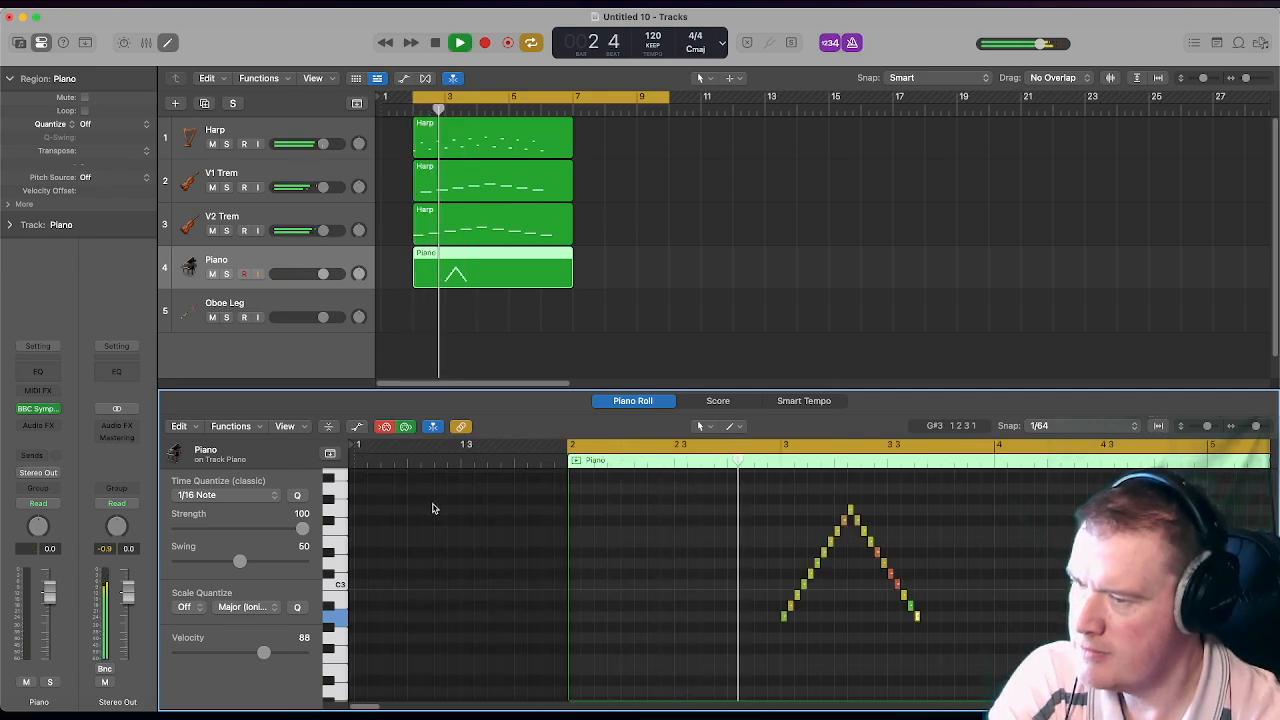
{"action": "key", "text": "space"}
- Transpose all notes of the piano run up 12 semitones and play back the arrangement
{"action": "left_click_drag", "start_coordinate": [748, 484], "coordinate": [960, 683]}
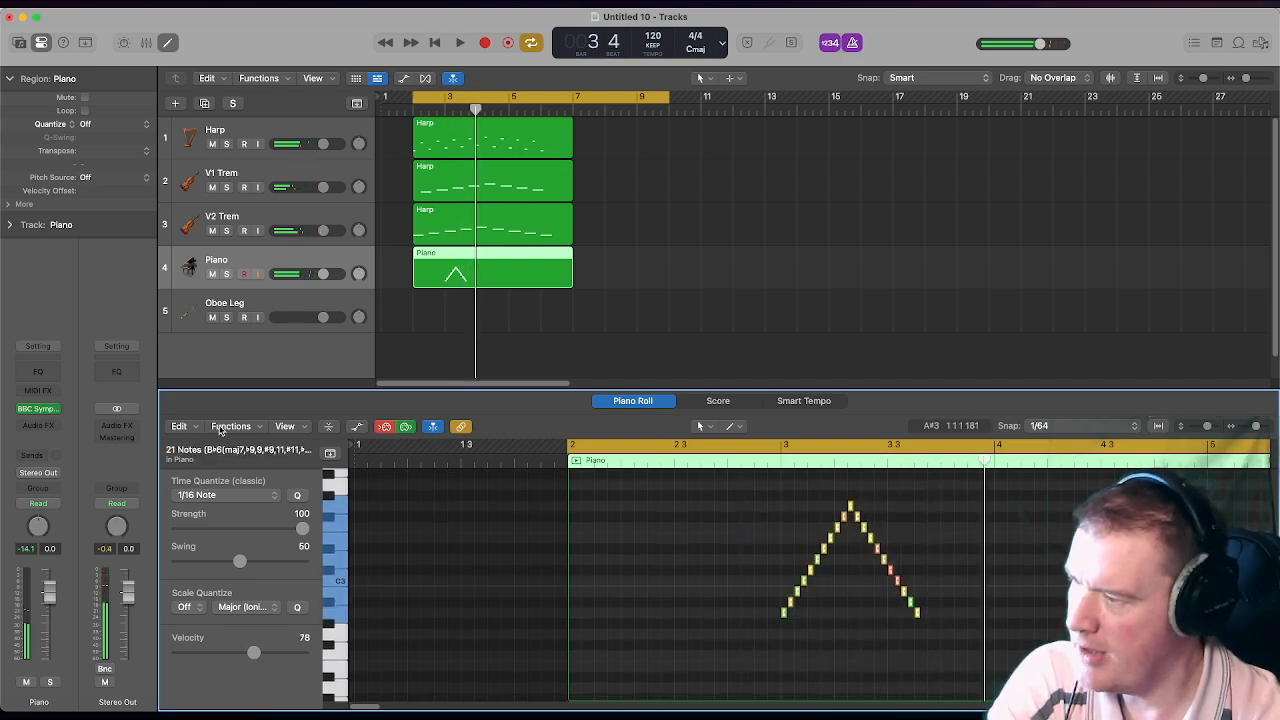
{"action": "left_click", "coordinate": [202, 429]}
{"action": "mouse_move", "coordinate": [250, 375]}
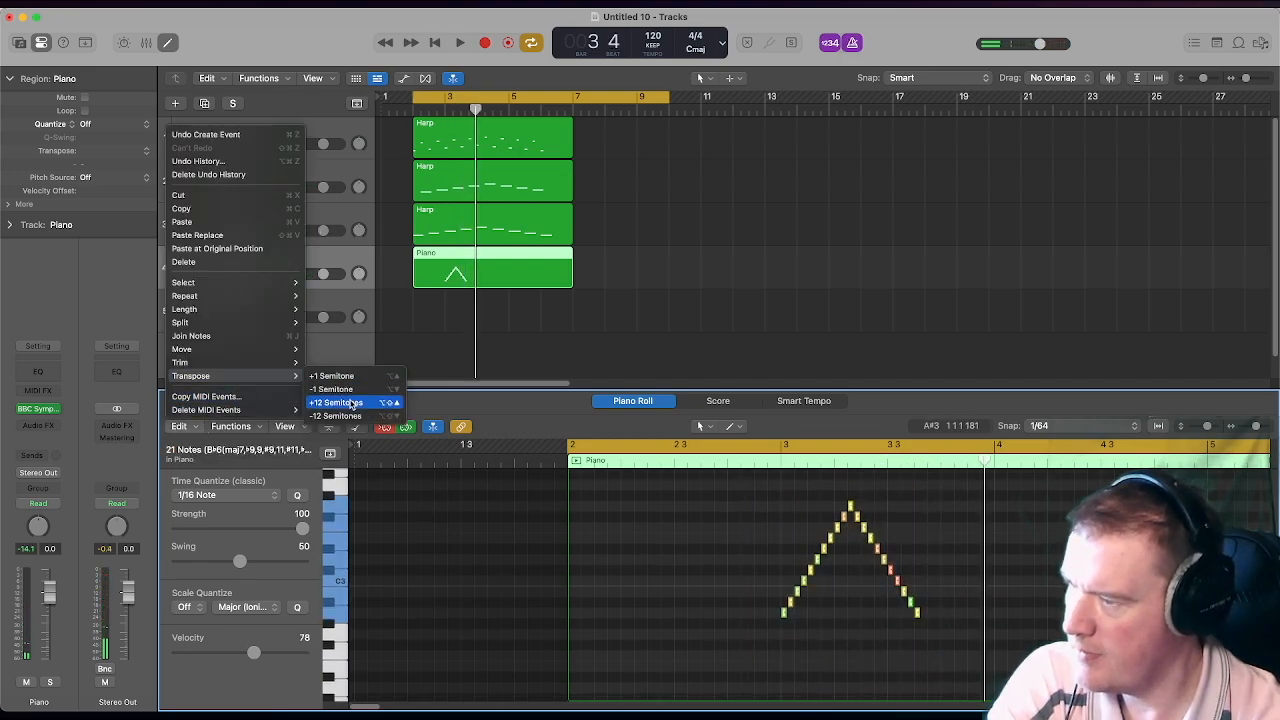
{"action": "left_click", "coordinate": [351, 403]}
{"action": "key", "text": "space"}
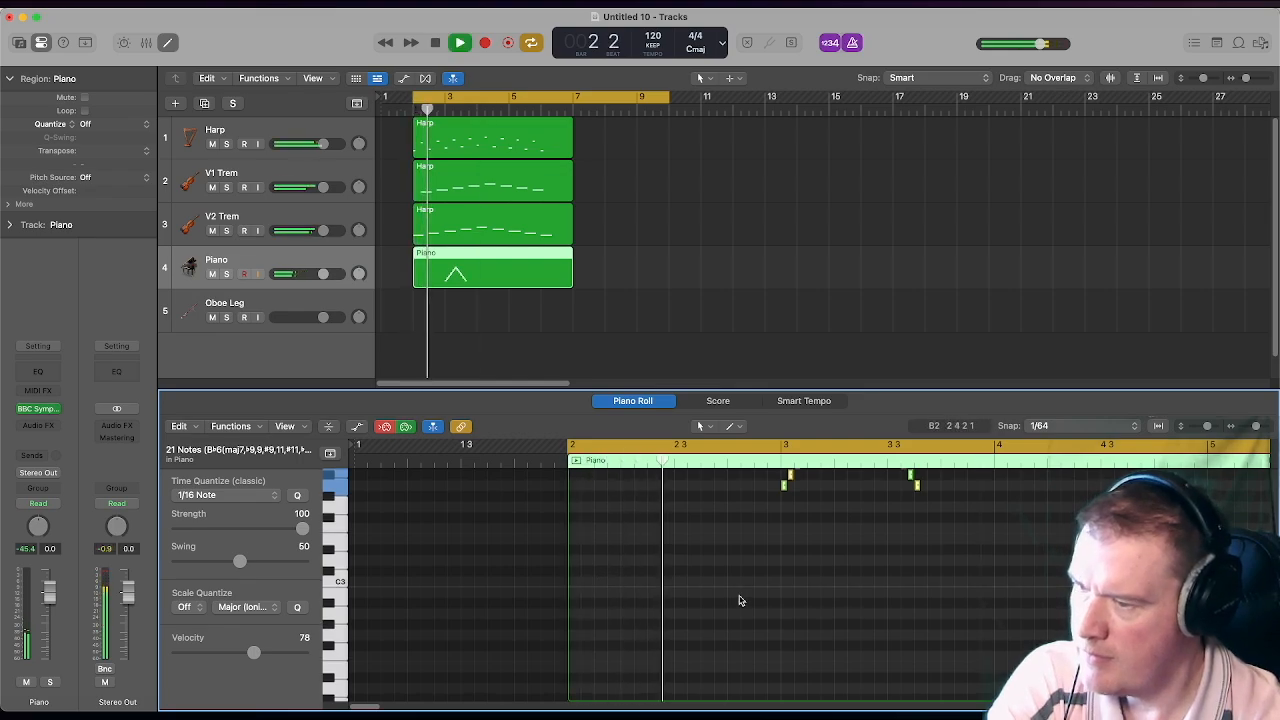
{"action": "scroll", "coordinate": [739, 600], "scroll_direction": "up", "scroll_amount": 5}
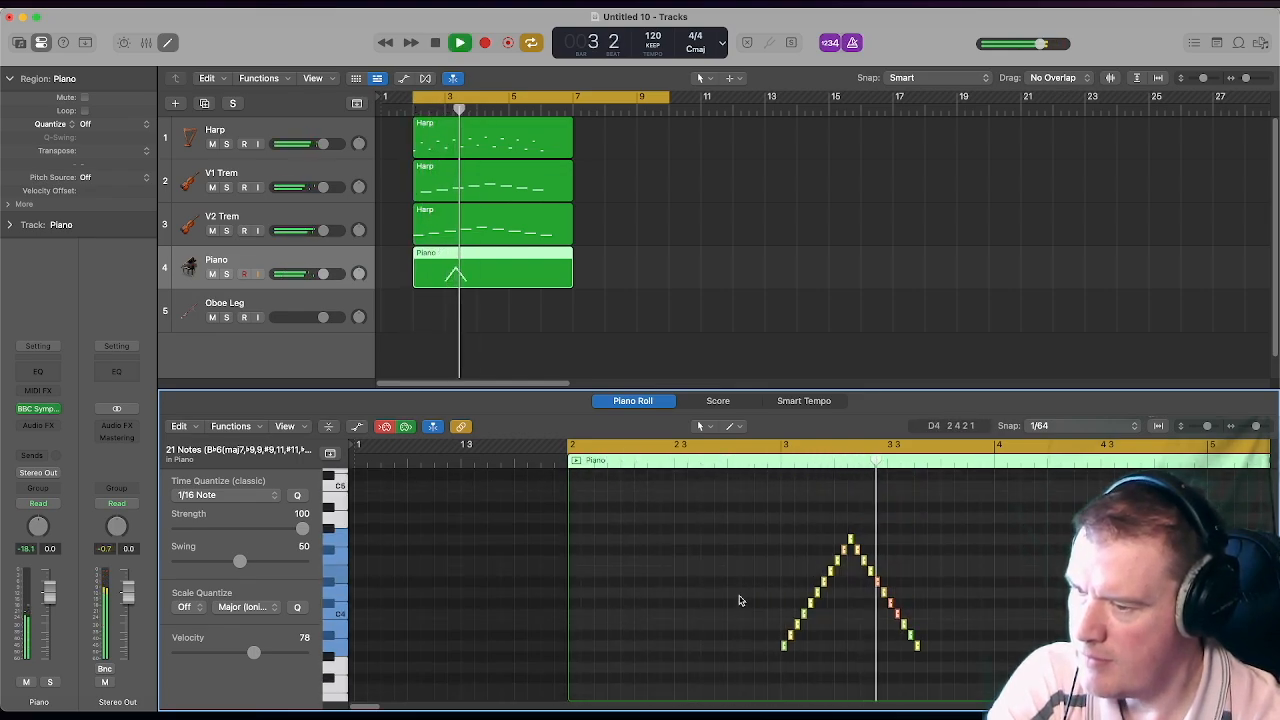
{"action": "key", "text": "space"}
- Audition the arrangement up to bar 4 beat 3 to locate the start point for a second piano run
{"action": "left_click", "coordinate": [497, 112]}
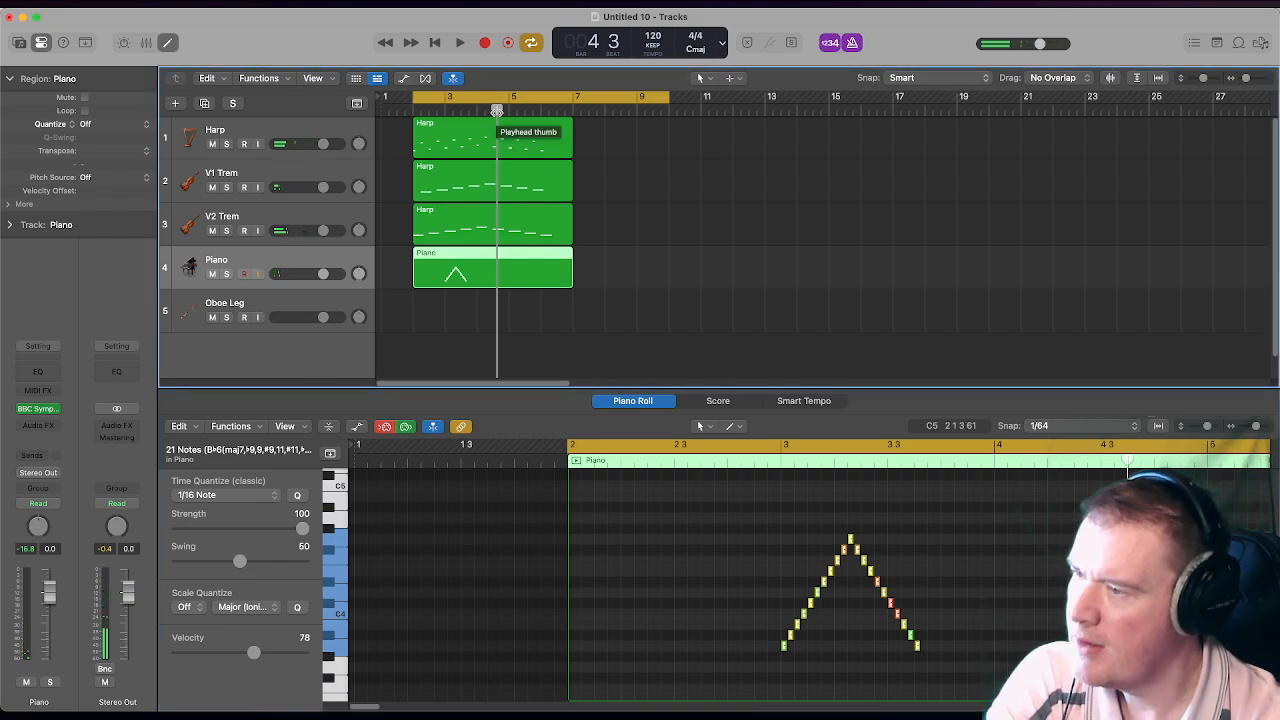
{"action": "key", "text": "space"}
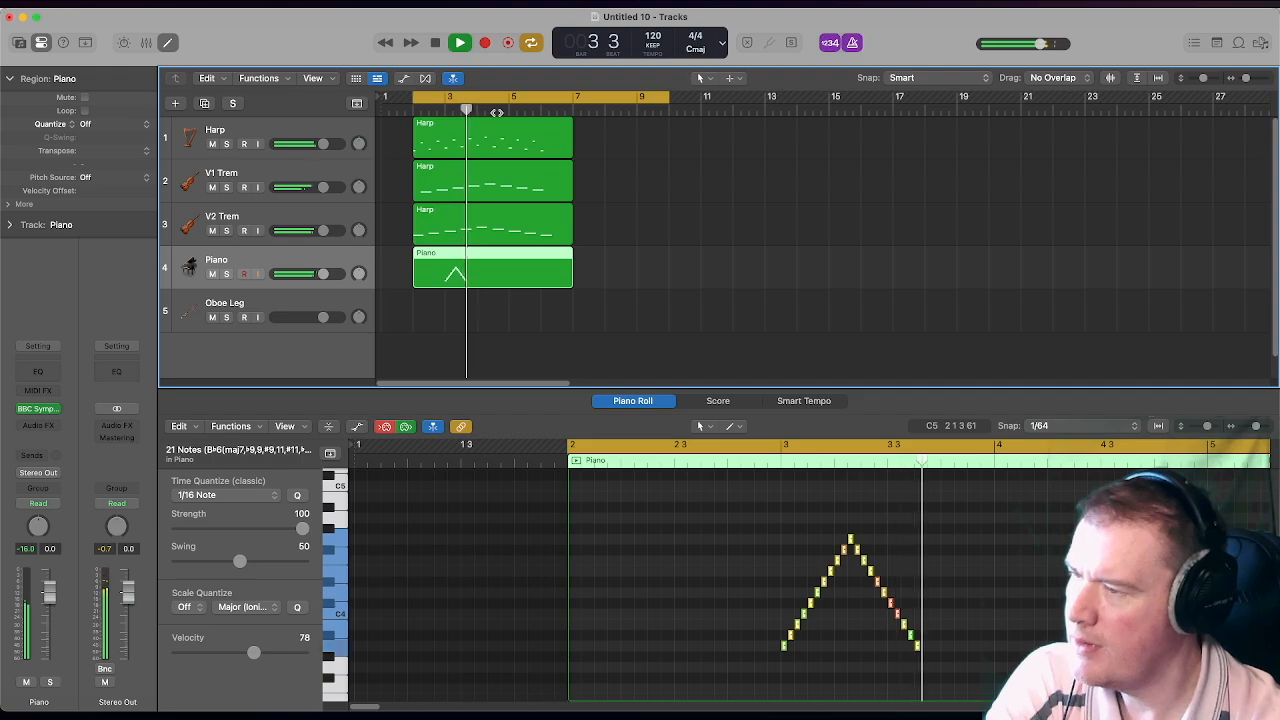
{"action": "key", "text": "space"}
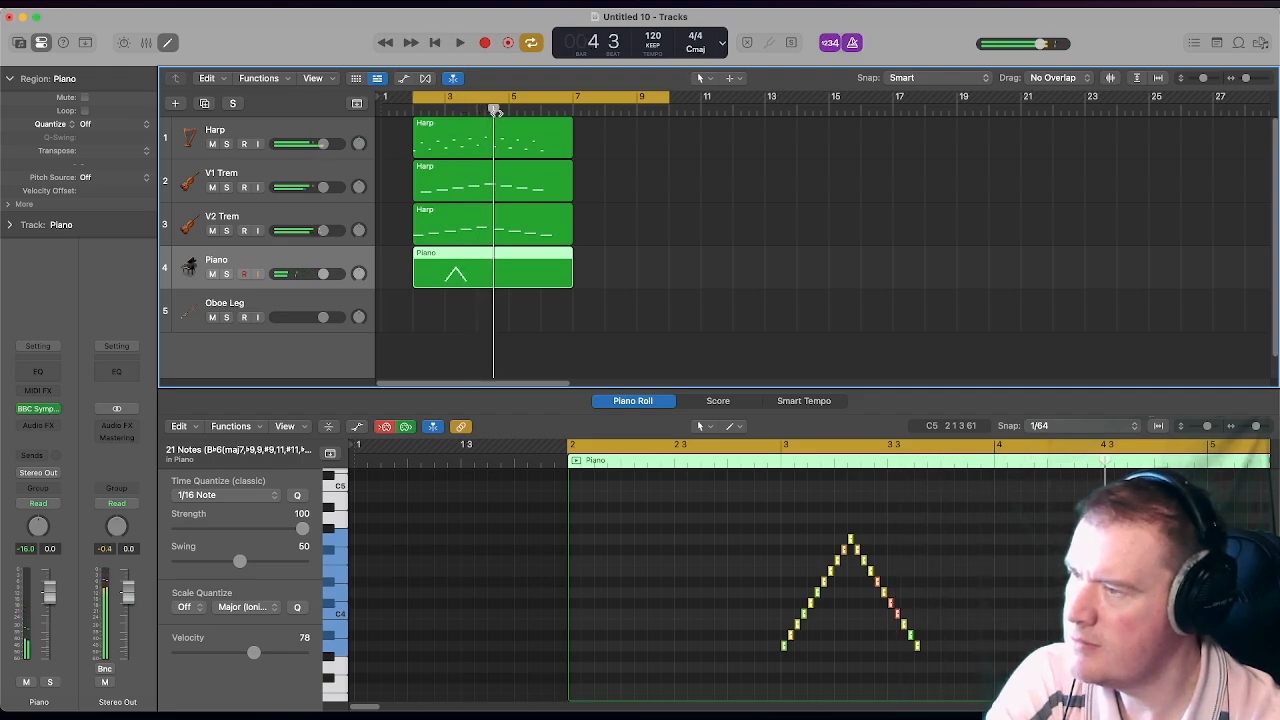
{"action": "key", "text": "space"}
{"action": "key", "text": "space"}
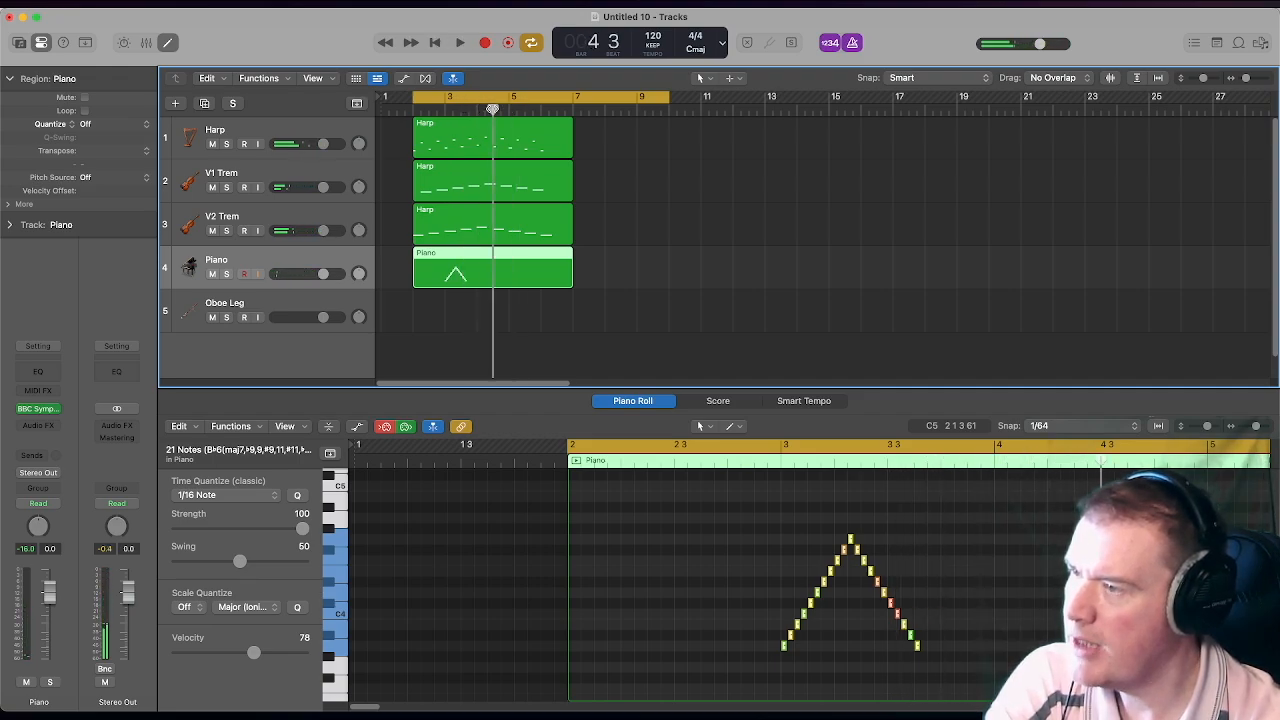
- Enter a second, shorter rising and falling run in the Piano region from about bar 4 beat 3, and audition it
{"action": "left_click", "coordinate": [1100, 600]}
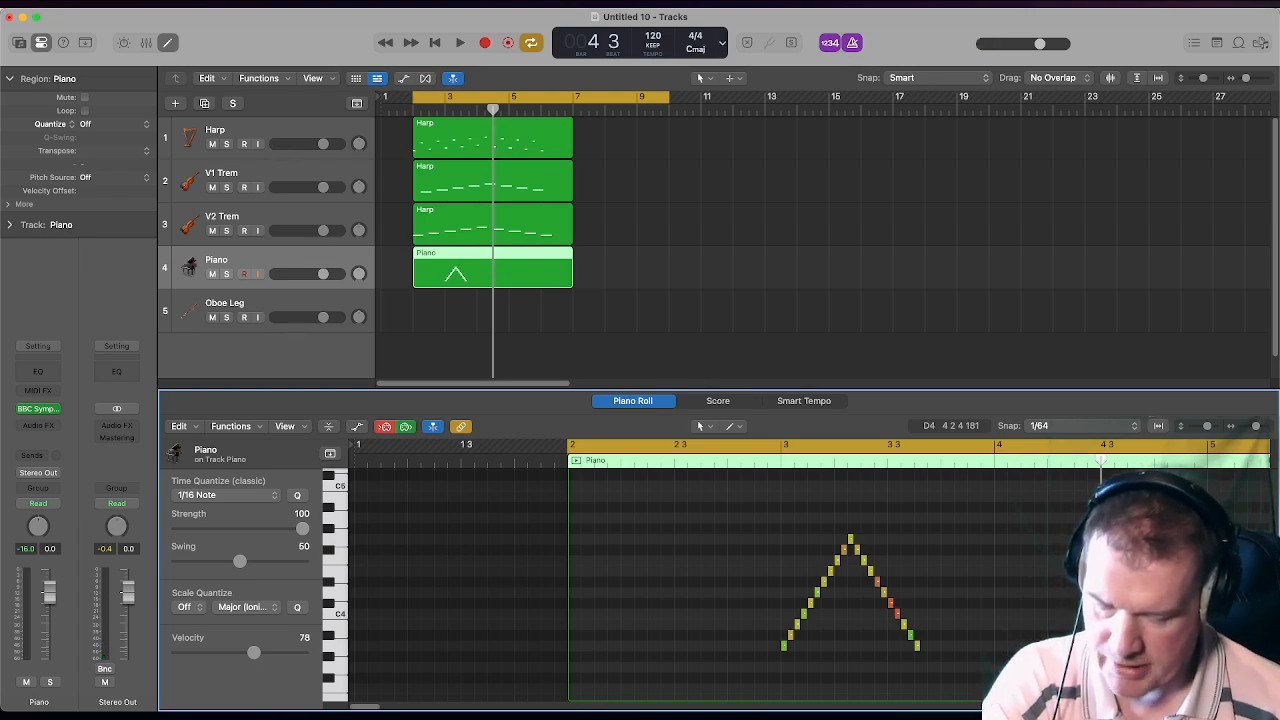
{"action": "key", "text": "shift+space"}
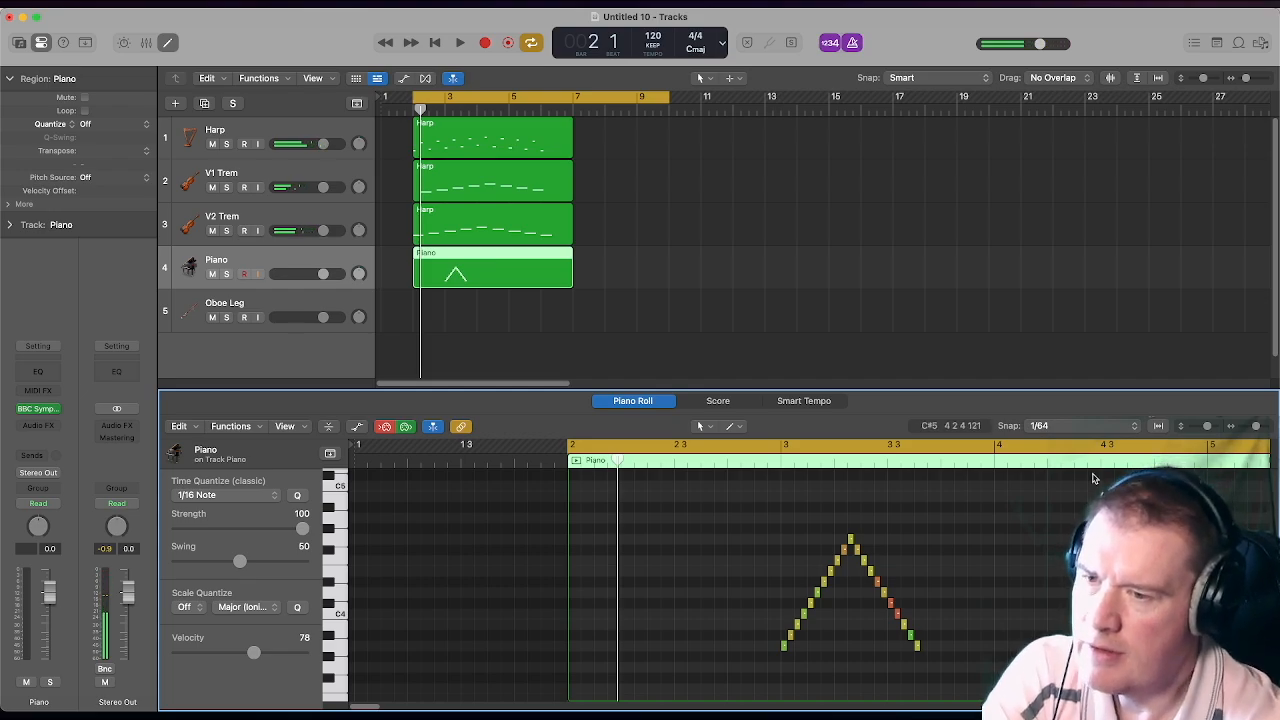
{"action": "key", "text": "space"}
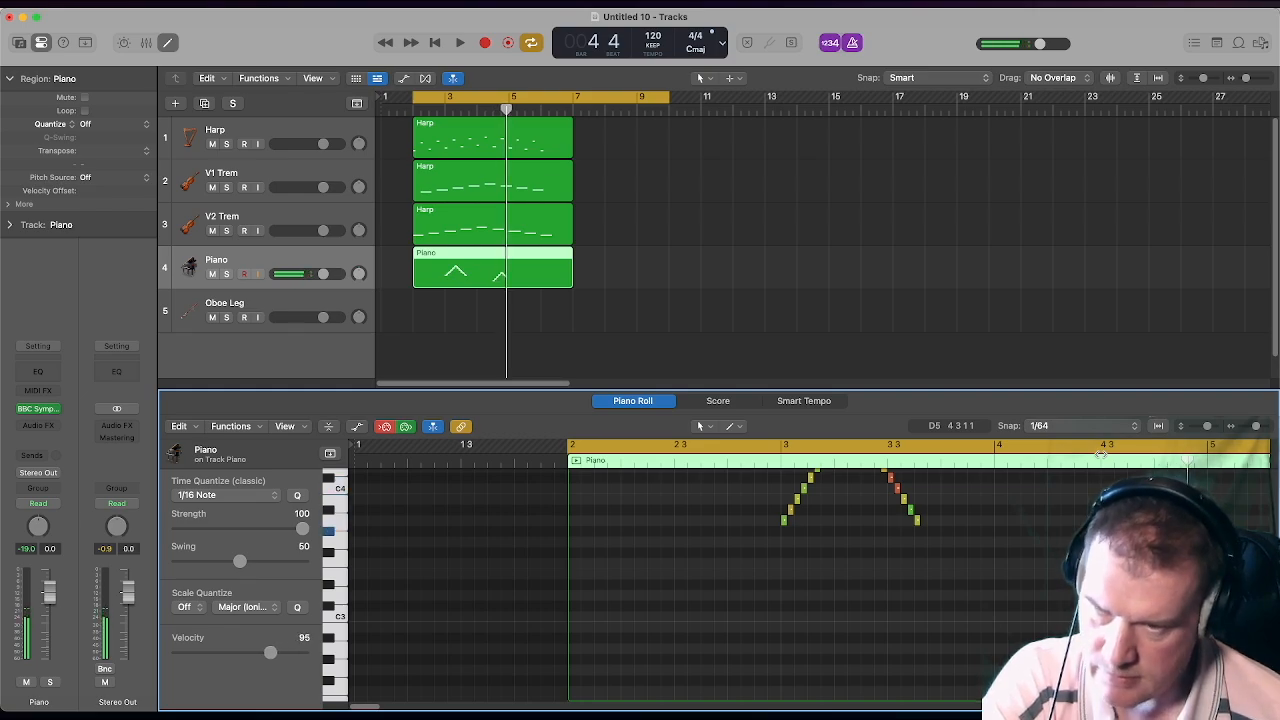
{"action": "key", "text": "space"}
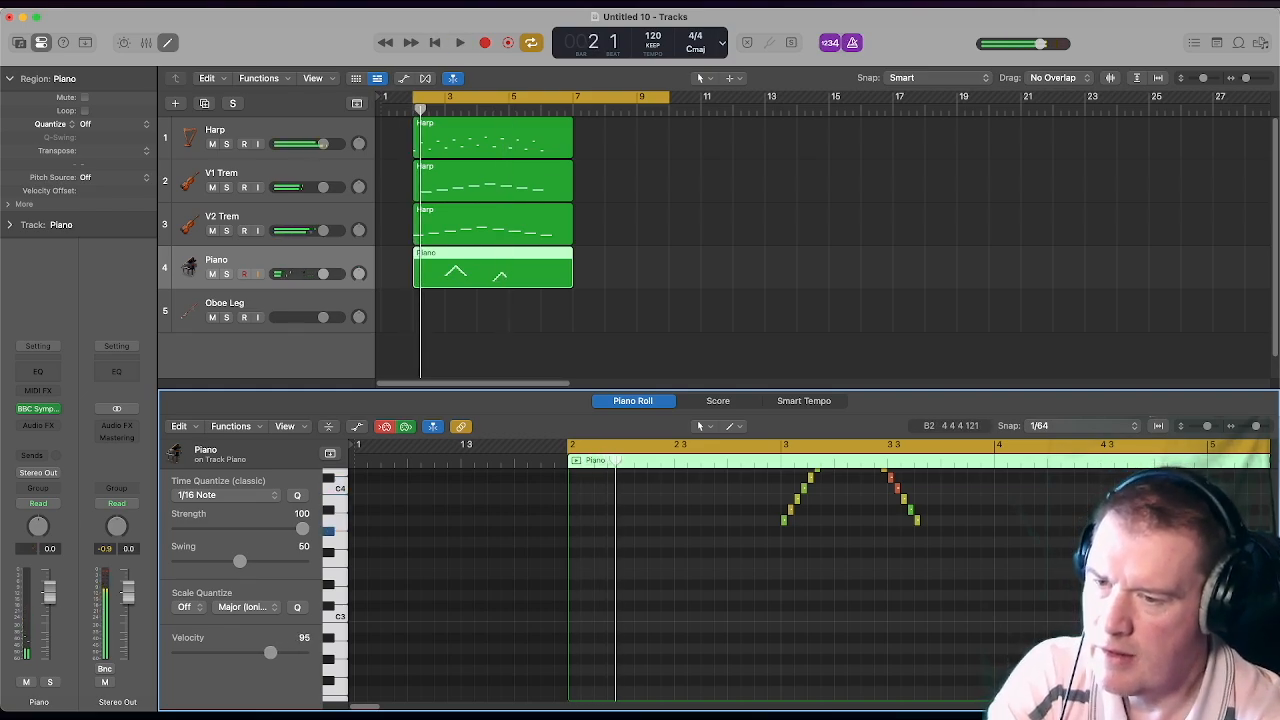
- Transpose the 13 notes of the second piano run up 12 semitones and play back the arrangement
{"action": "key", "text": "super+a"}
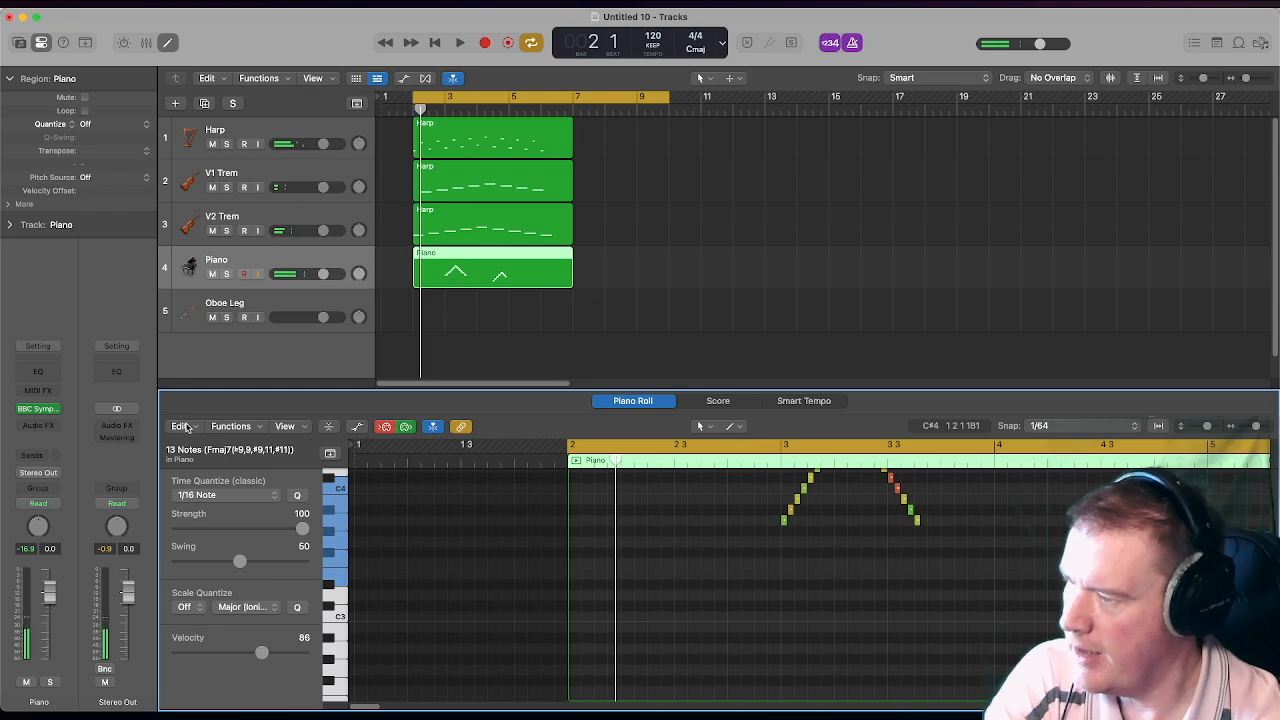
{"action": "left_click", "coordinate": [181, 426]}
{"action": "mouse_move", "coordinate": [232, 376]}
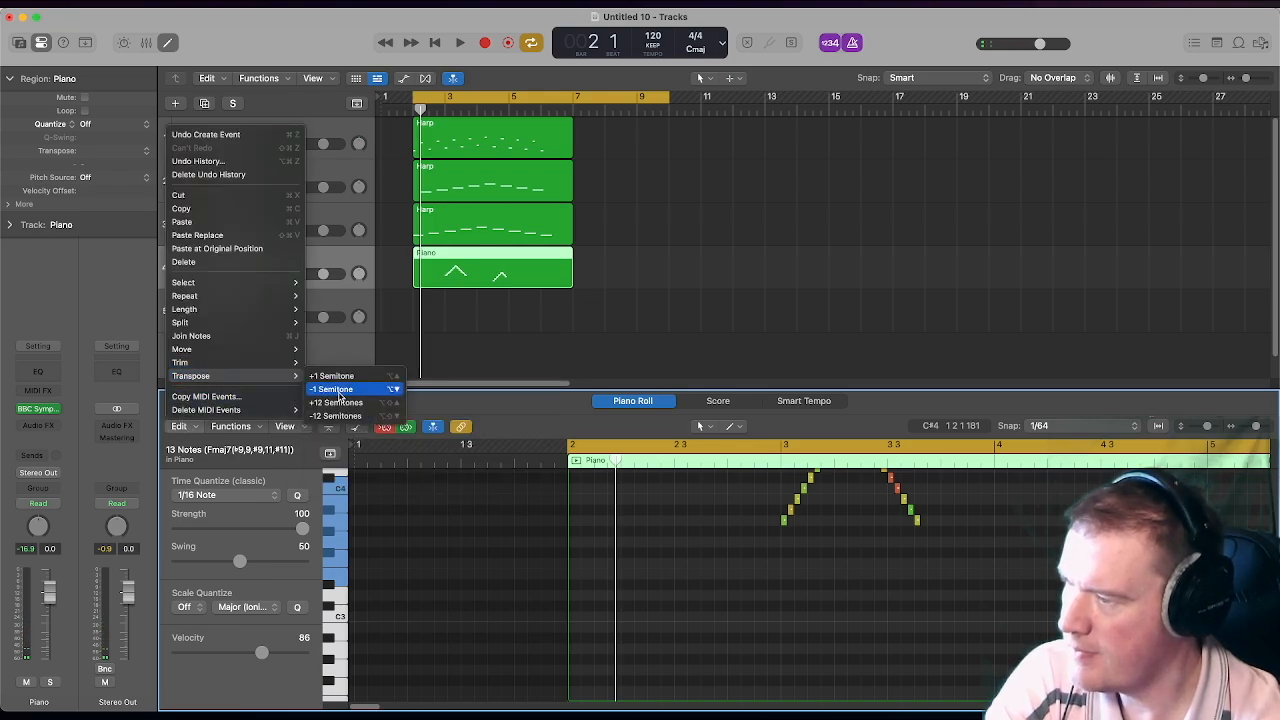
{"action": "left_click", "coordinate": [336, 402]}
{"action": "scroll", "coordinate": [785, 677], "scroll_direction": "up", "scroll_amount": 3}
{"action": "key", "text": "space"}
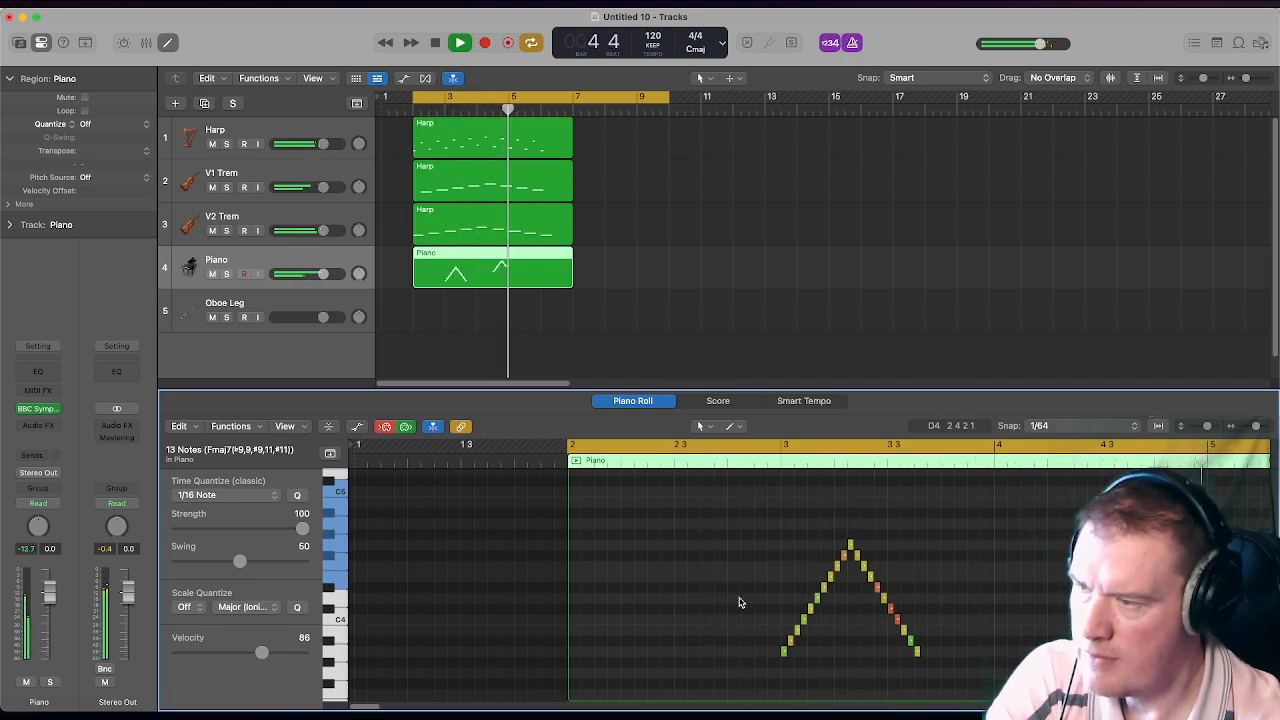
{"action": "key", "text": "space"}
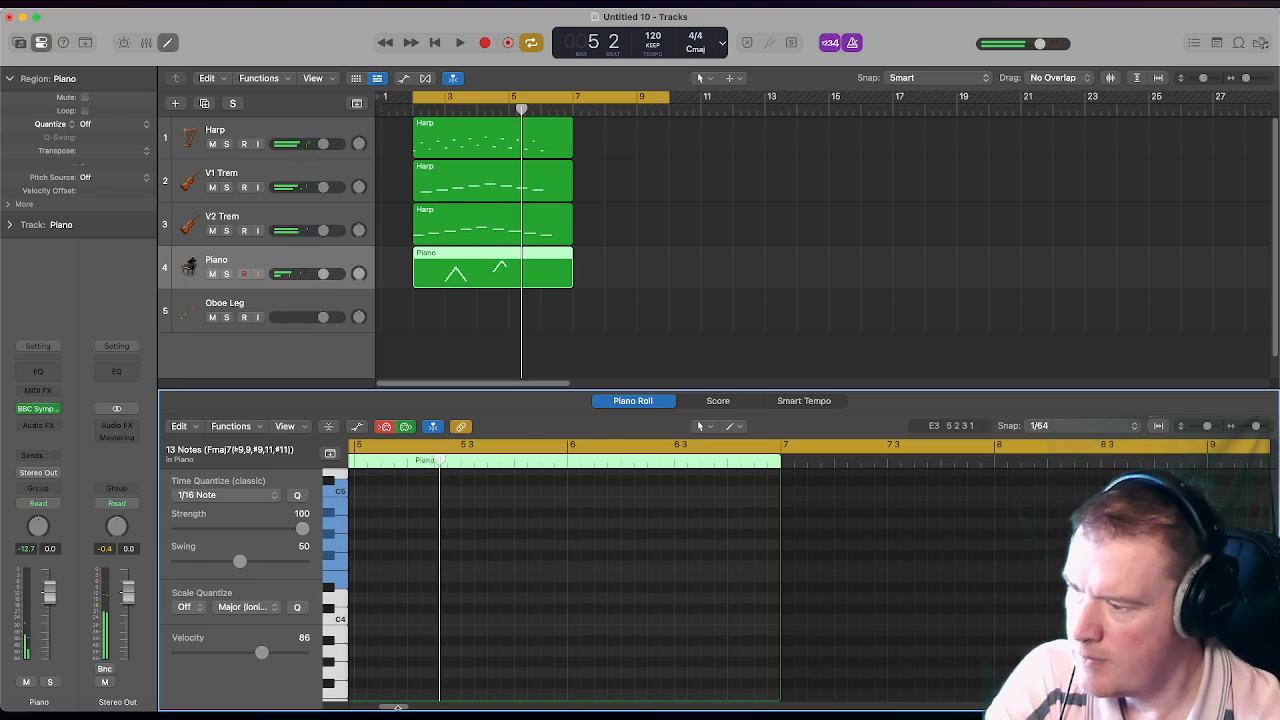
- Enter a third chromatic run in the Piano region from bar 6, rising from A3 to G4 and falling back
{"action": "left_click_drag", "start_coordinate": [397, 707], "coordinate": [388, 707]}
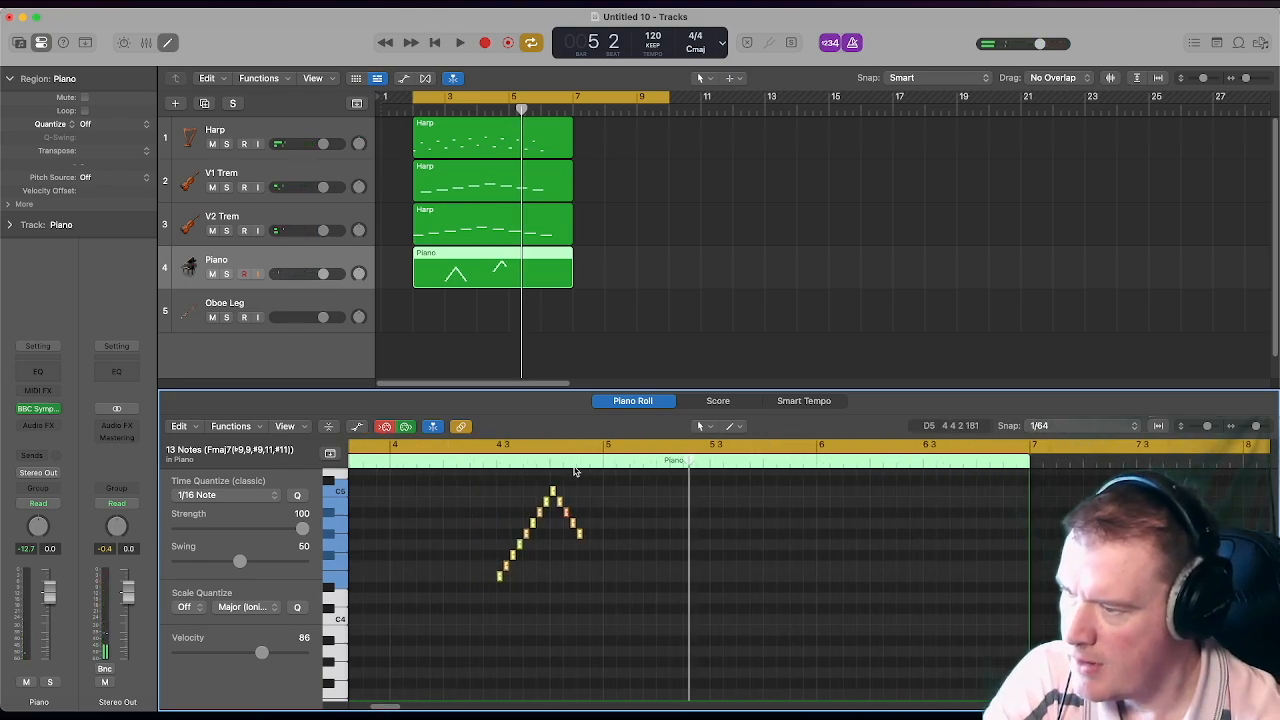
{"action": "left_click", "coordinate": [577, 464]}
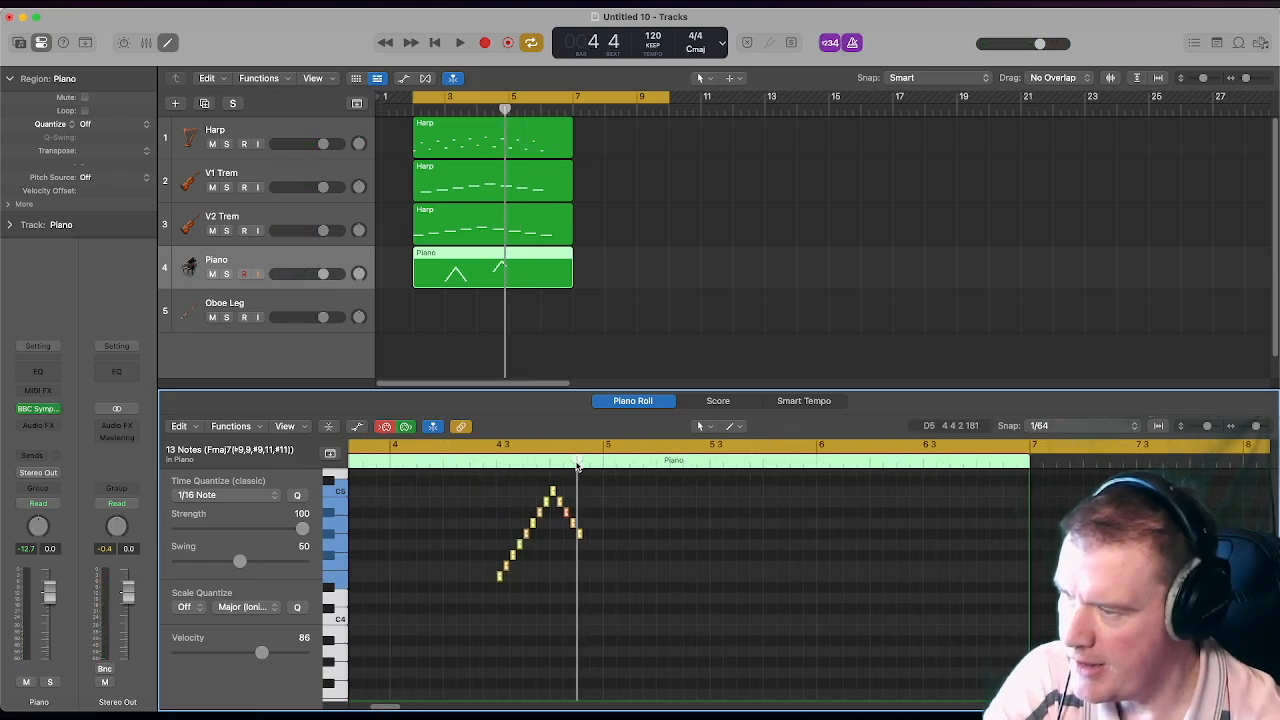
{"action": "left_click_drag", "start_coordinate": [580, 461], "coordinate": [583, 461]}
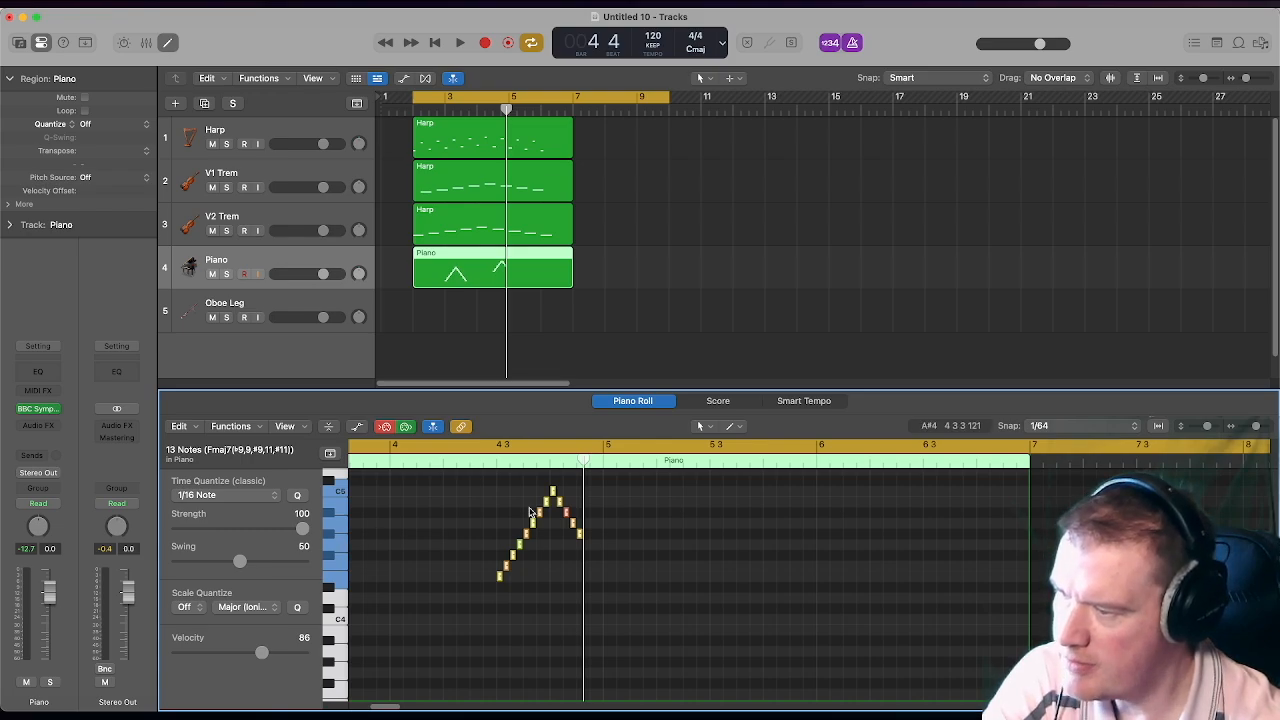
{"action": "left_click", "coordinate": [539, 112]}
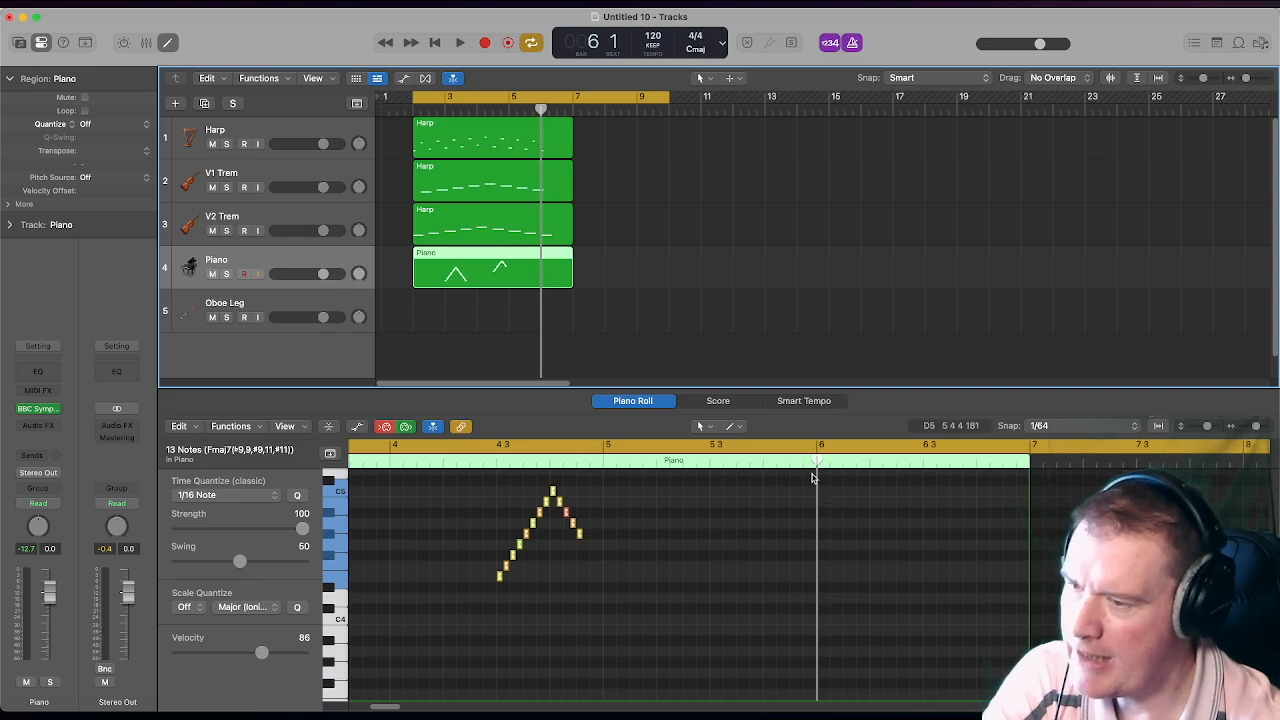
{"action": "left_click", "coordinate": [839, 547]}
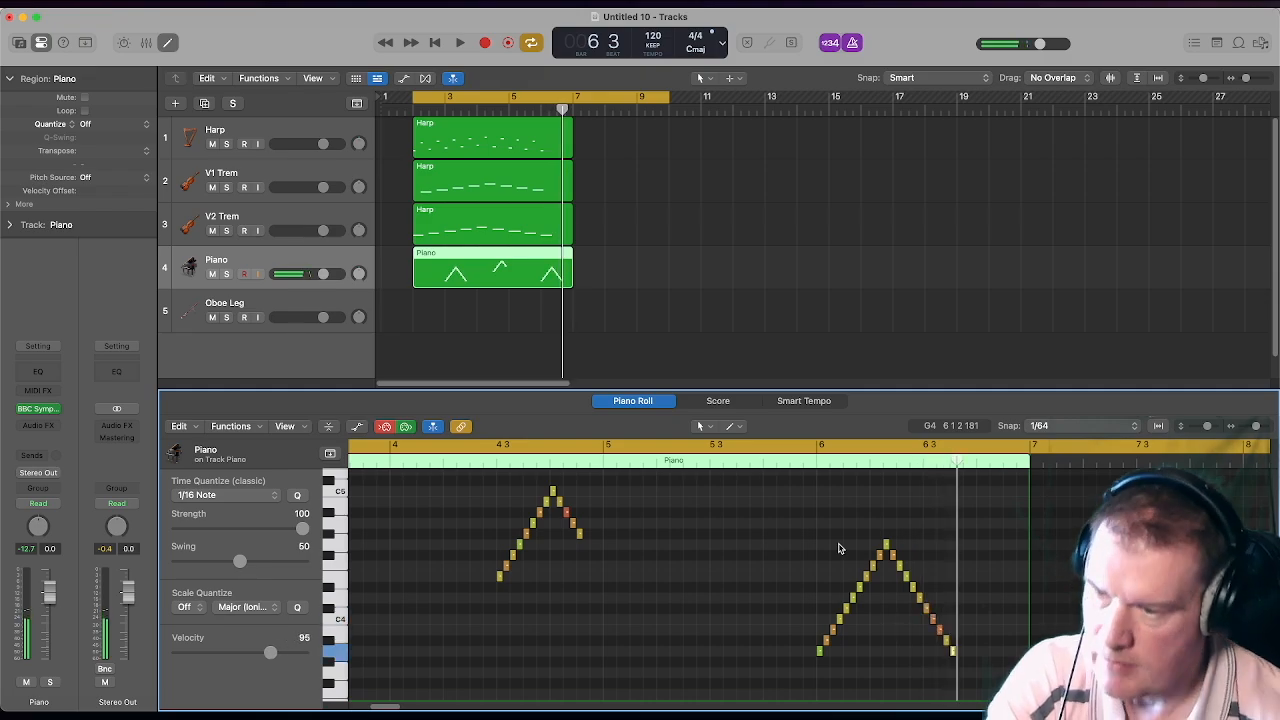
- Transpose the 21 notes of the third piano run up 12 semitones and play back the arrangement
{"action": "left_click_drag", "start_coordinate": [798, 547], "coordinate": [994, 680]}
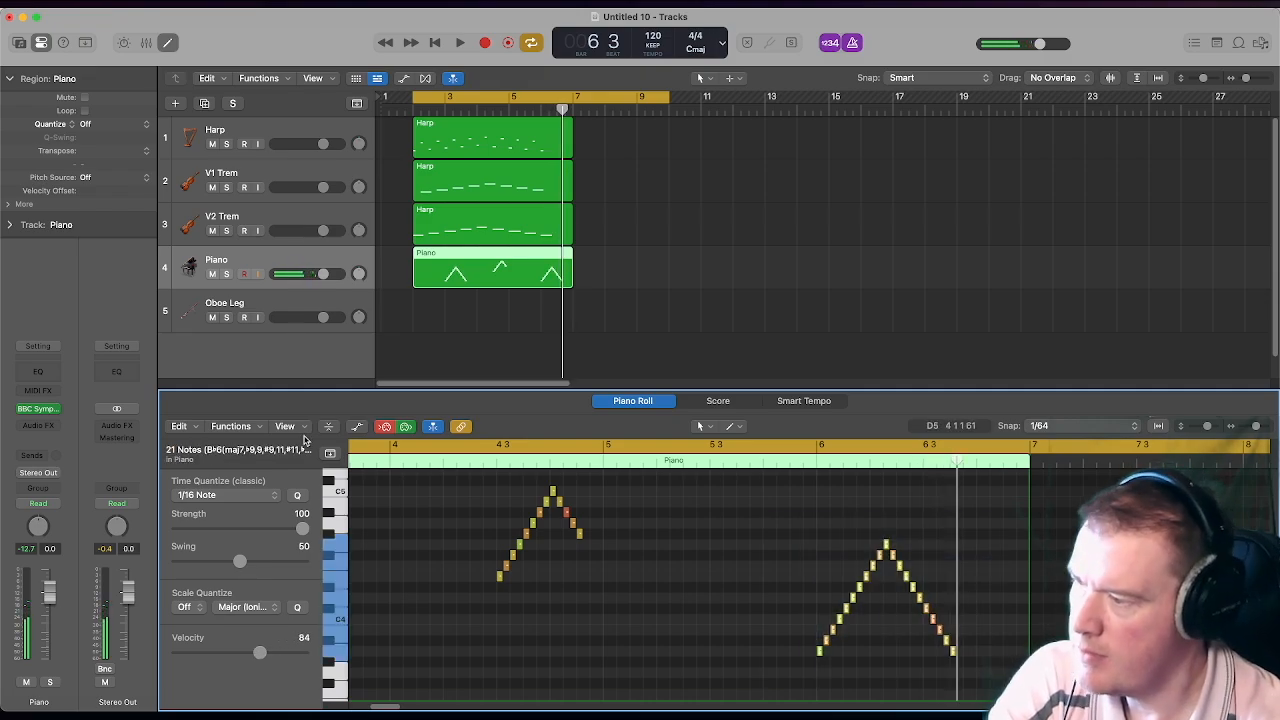
{"action": "left_click", "coordinate": [199, 427]}
{"action": "mouse_move", "coordinate": [243, 375]}
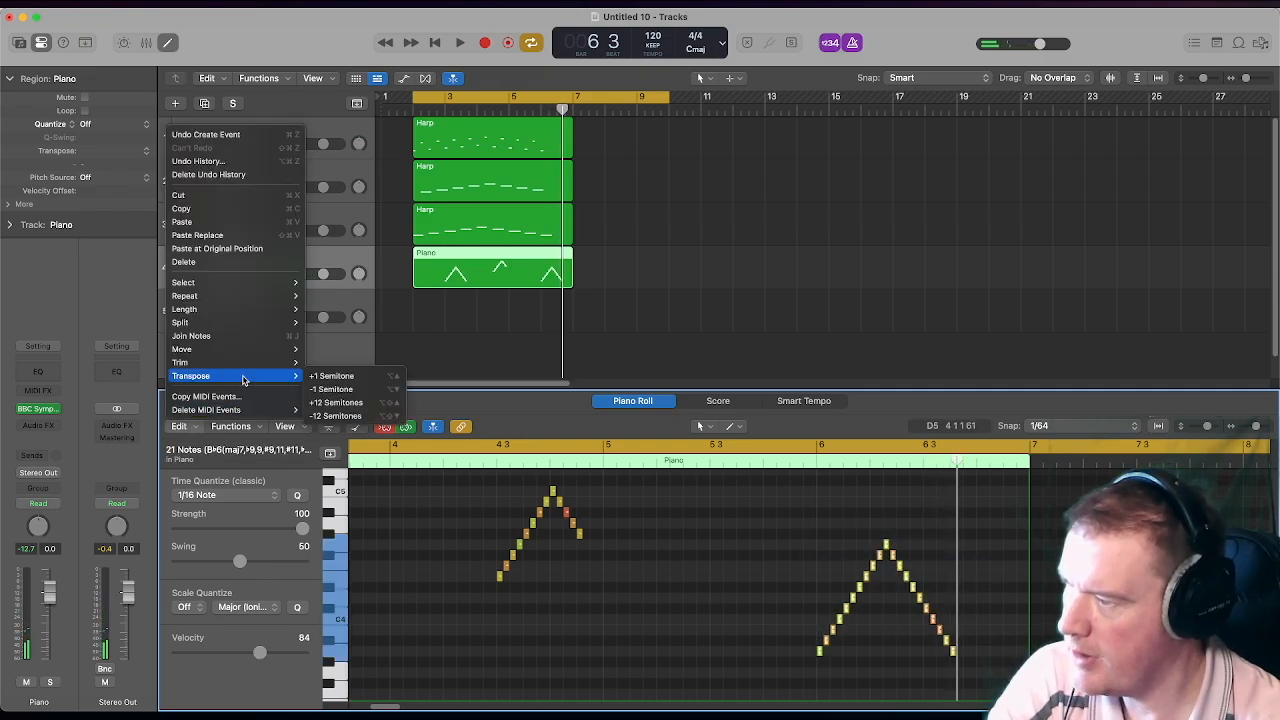
{"action": "left_click", "coordinate": [350, 402]}
{"action": "left_click", "coordinate": [721, 636]}
{"action": "key", "text": "space"}
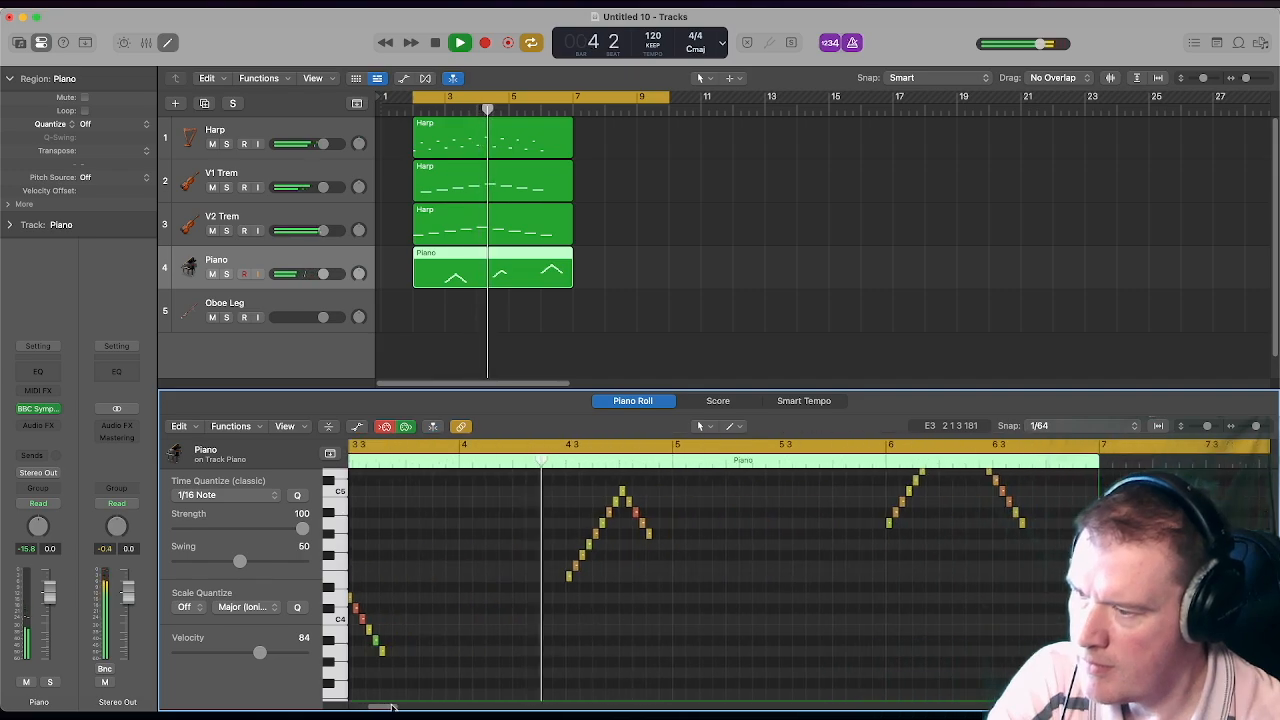
{"action": "scroll", "coordinate": [830, 620], "scroll_direction": "up", "scroll_amount": 5}
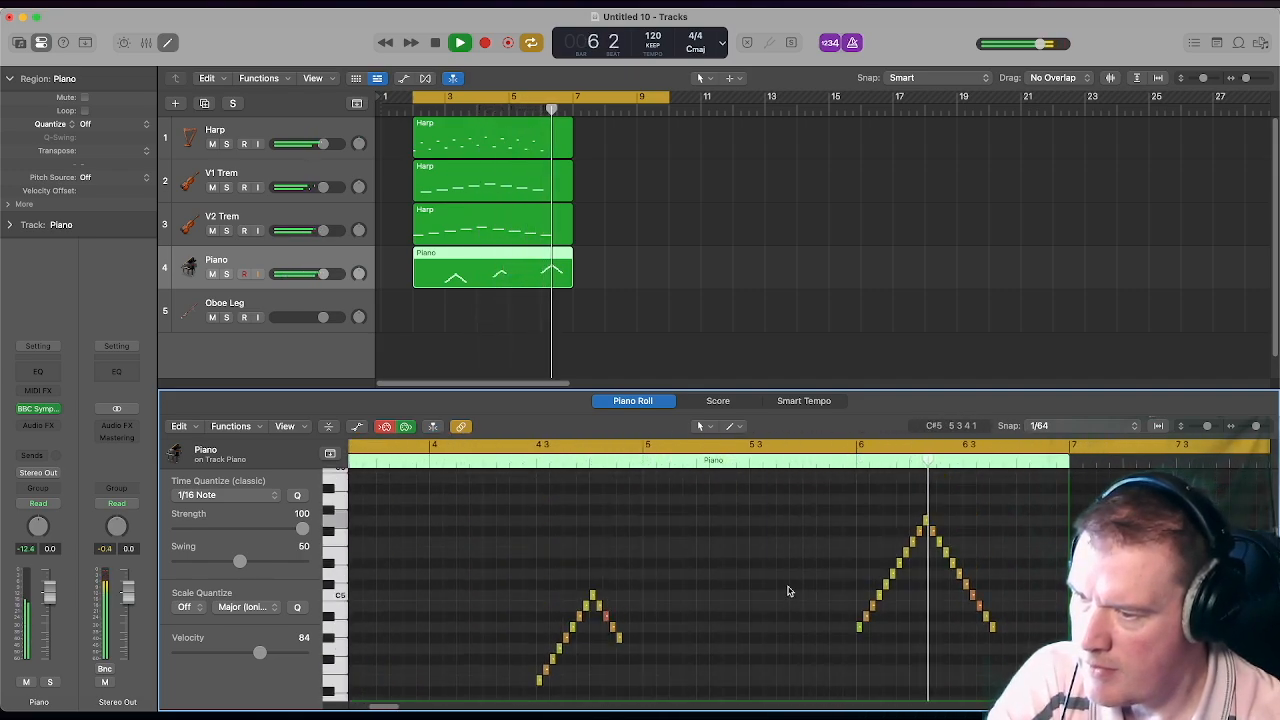
{"action": "key", "text": "space"}
- Move the third piano run one beat earlier to start at bar 5 beat 4, and audition it
{"action": "left_click_drag", "start_coordinate": [836, 486], "coordinate": [1018, 656]}
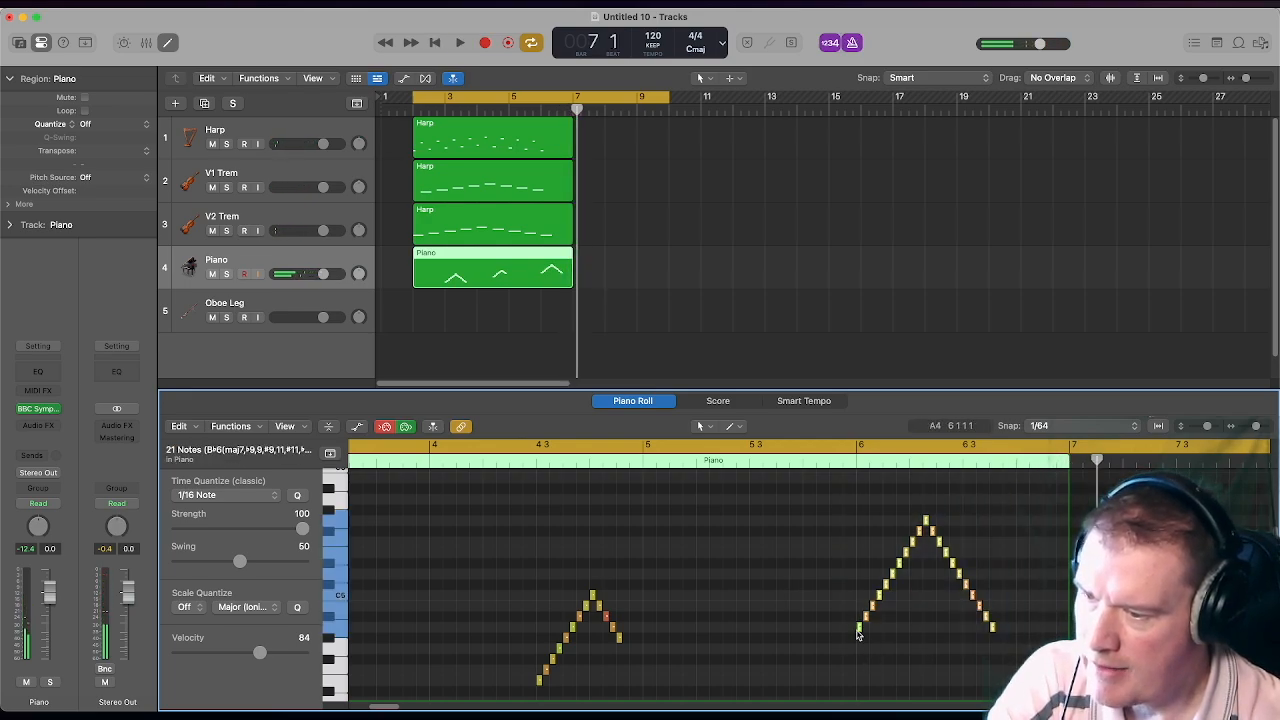
{"action": "left_click_drag", "start_coordinate": [848, 630], "coordinate": [794, 630]}
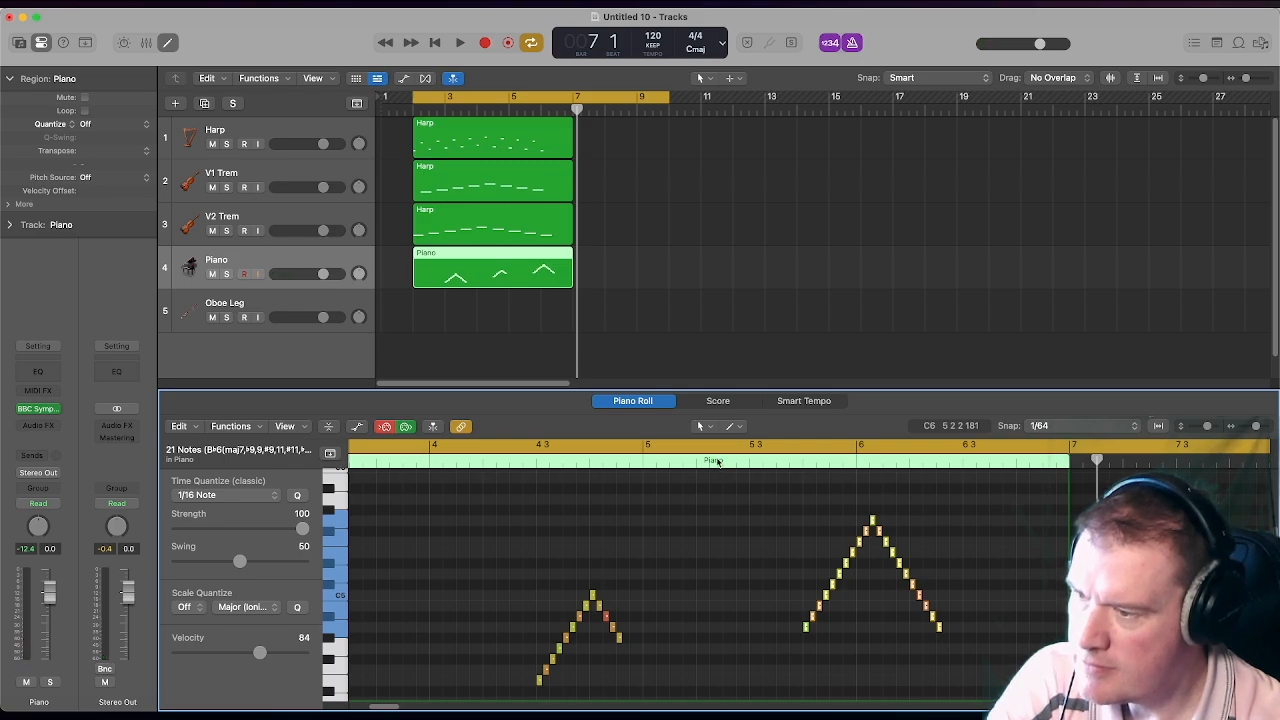
{"action": "key", "text": "space"}
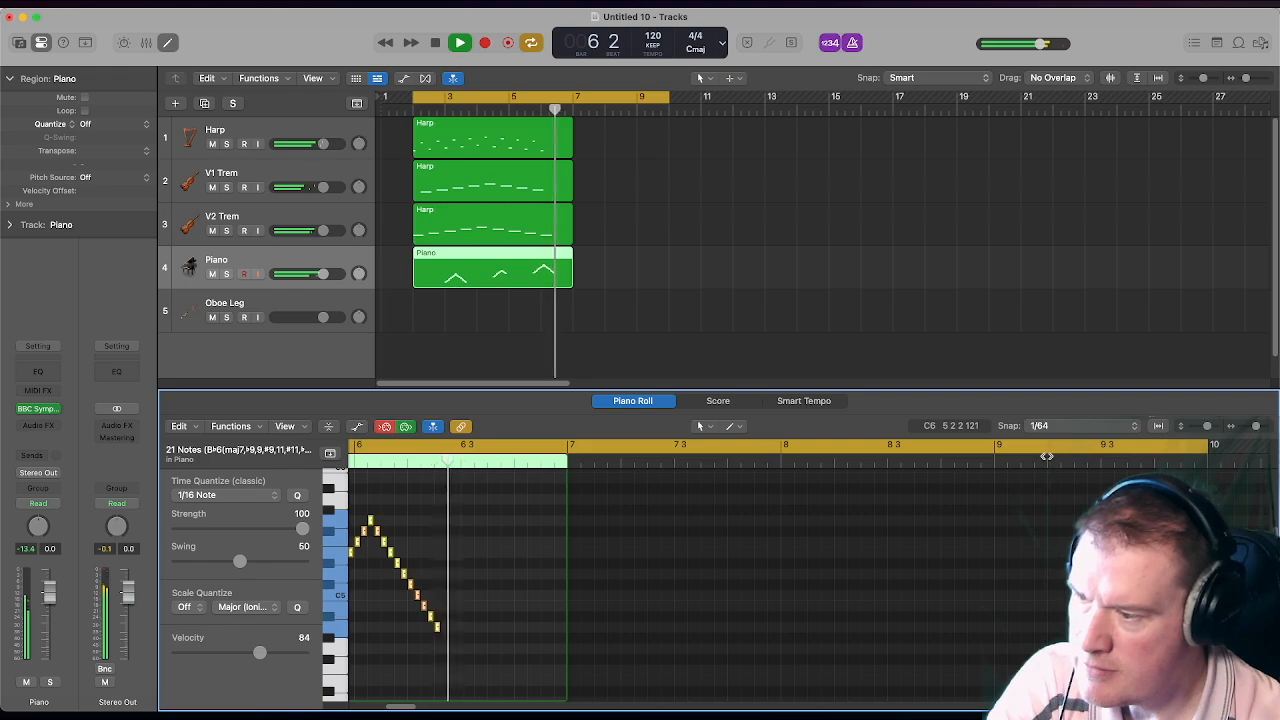
{"action": "key", "text": "space"}
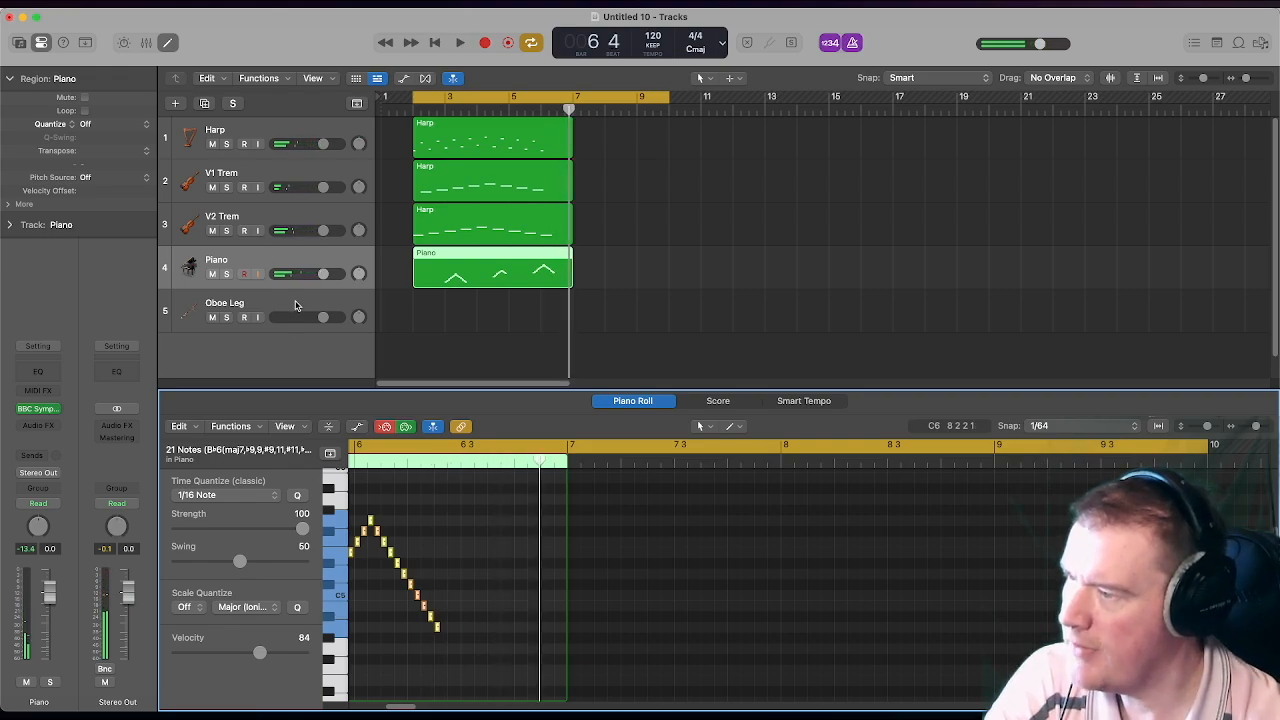
- Record a melody on the Oboe Leg track over the existing arrangement, from bar 2 to past bar 6
{"action": "left_click", "coordinate": [295, 305]}
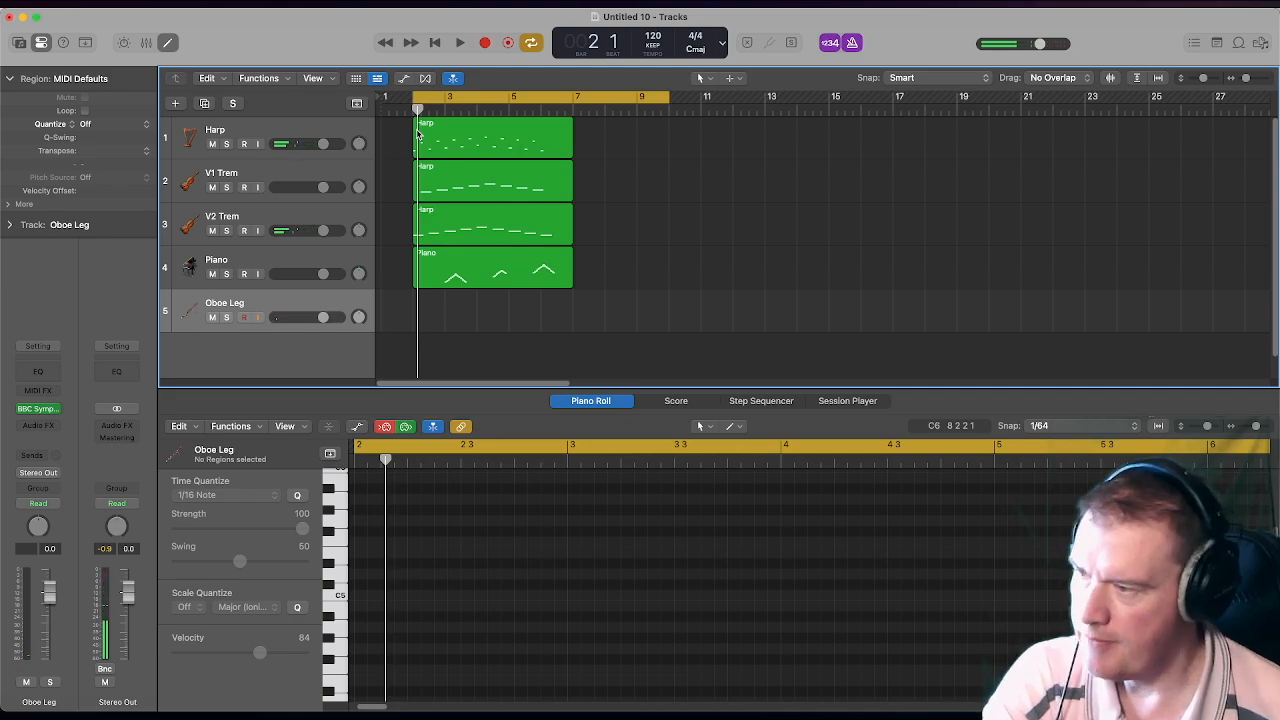
{"action": "key", "text": "r"}
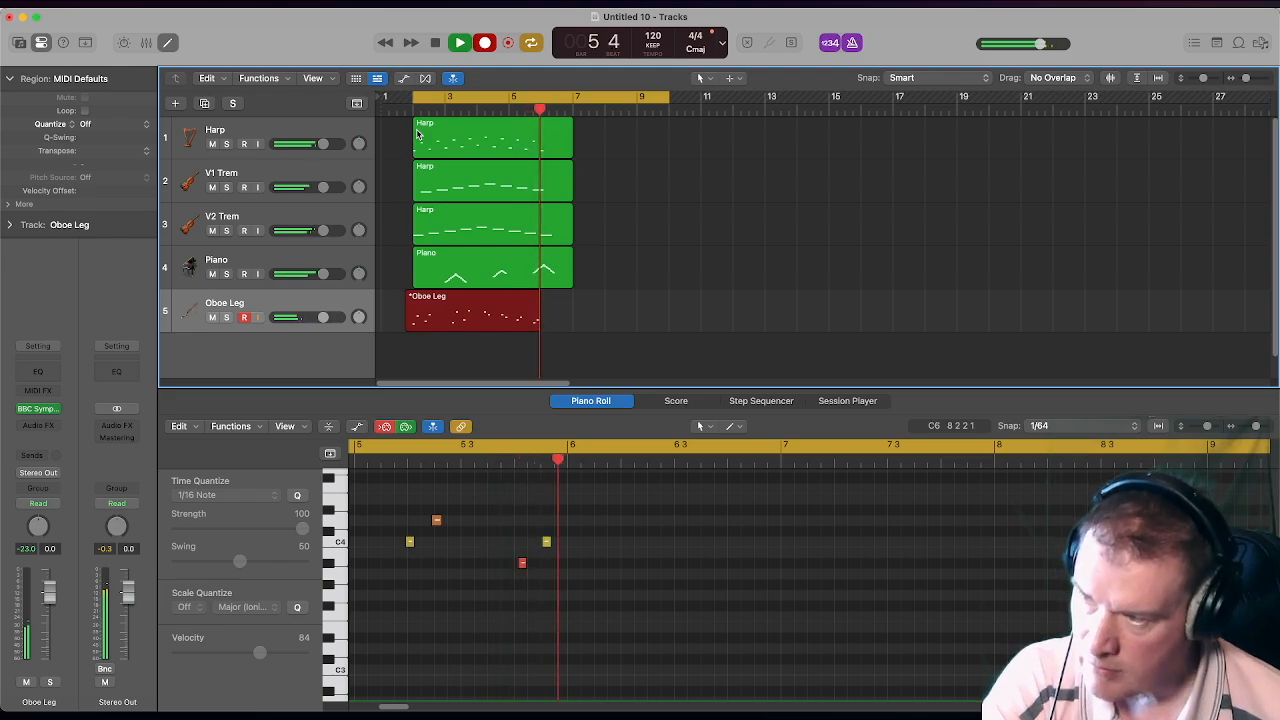
{"action": "key", "text": "space"}
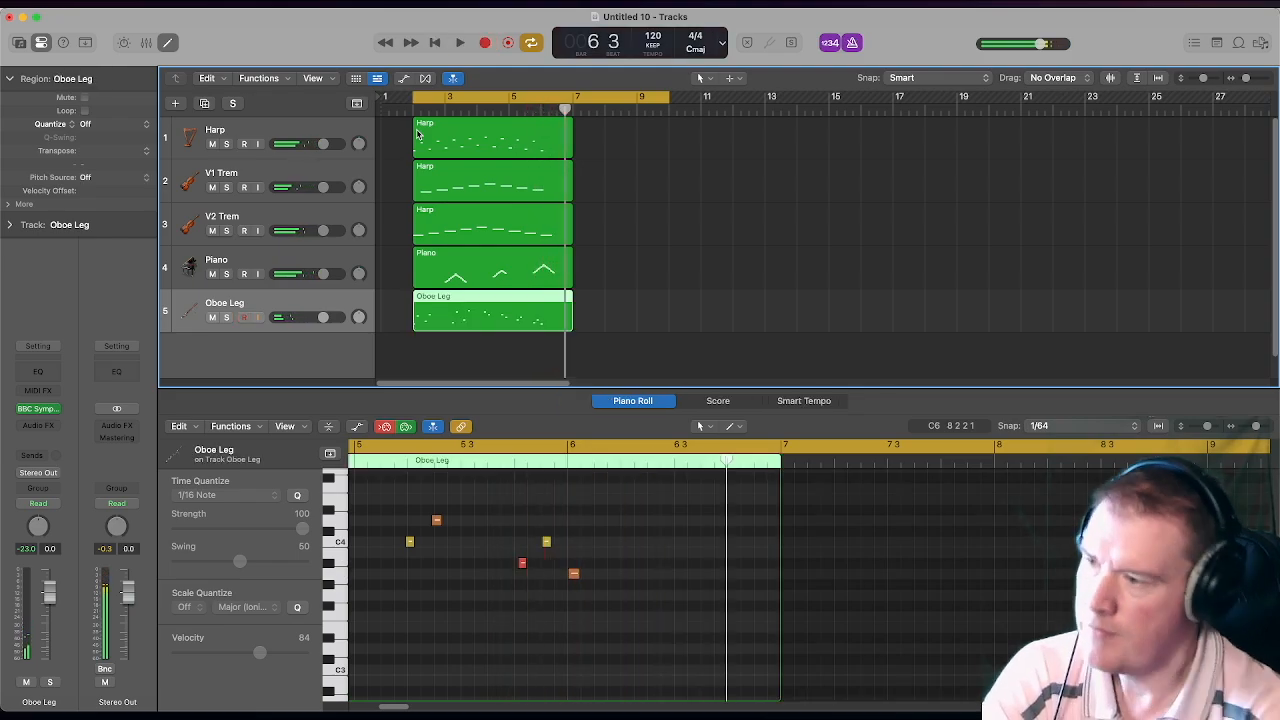
- Try quantizing all notes of the Oboe Leg region to 1/16 Note and audition the result
{"action": "left_click", "coordinate": [467, 594]}
{"action": "key", "text": "super+a"}
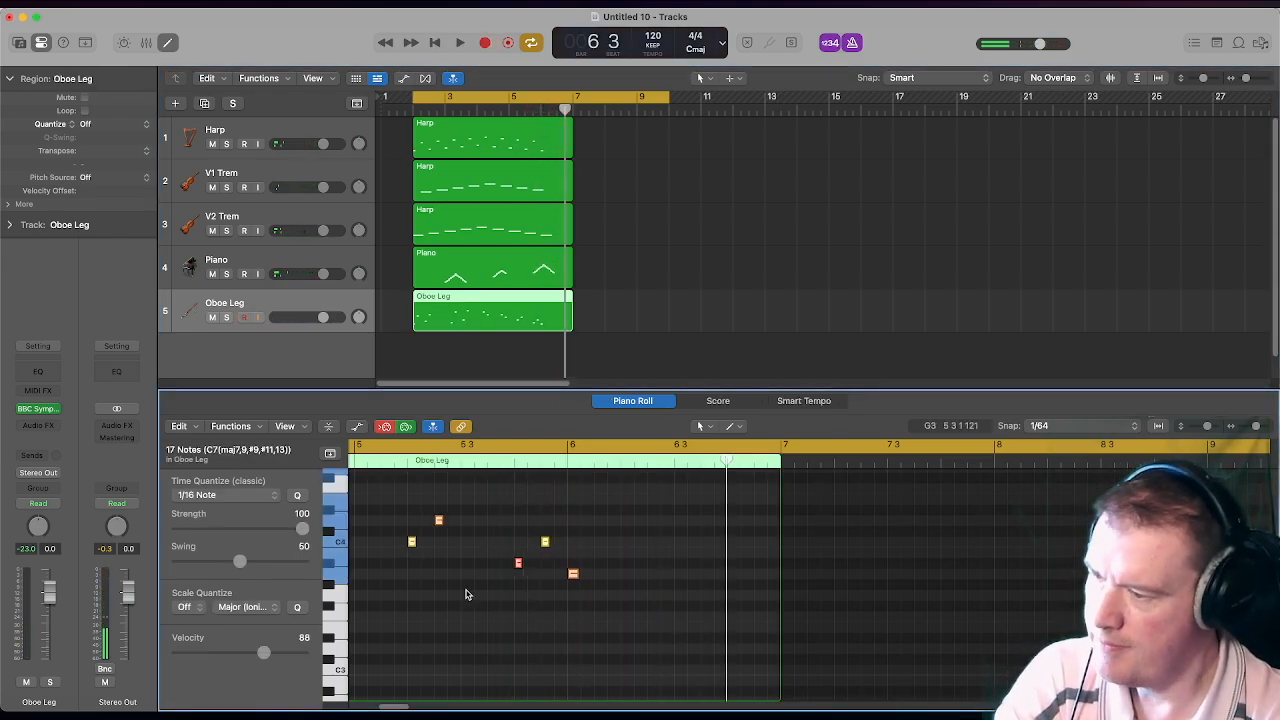
{"action": "key", "text": "space"}
{"action": "key", "text": "space"}
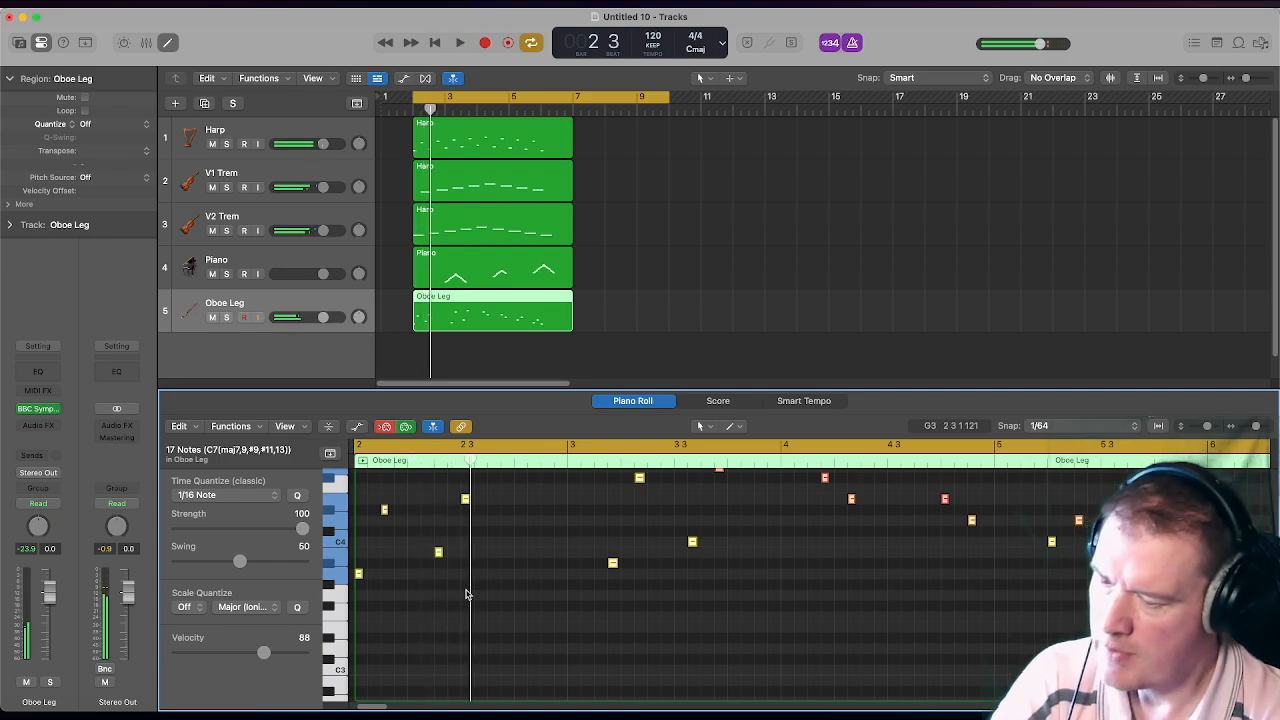
- Undo the quantize of the whole oboe part, quantize only its opening note at bar 2, and play it back
{"action": "key", "text": "q"}
{"action": "key", "text": "space"}
{"action": "key", "text": "space"}
{"action": "left_click_drag", "start_coordinate": [391, 613], "coordinate": [354, 568]}
{"action": "left_click", "coordinate": [442, 632]}
{"action": "key", "text": "space"}
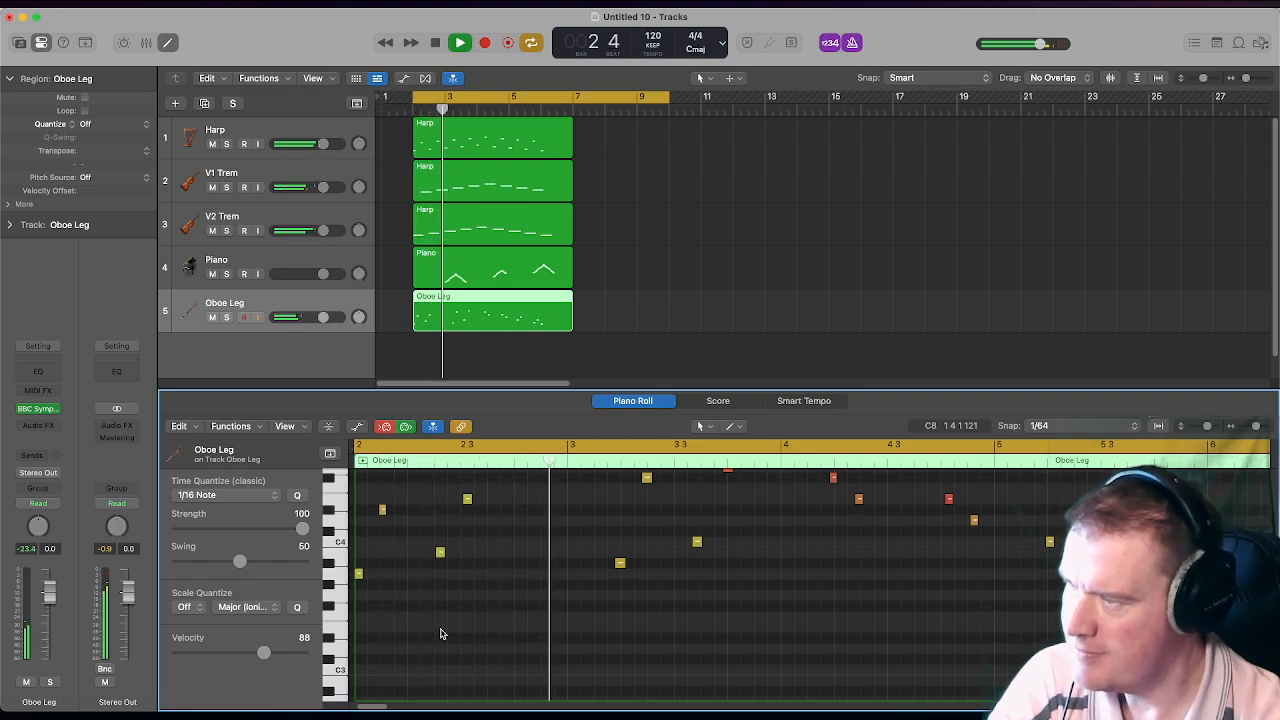
- Extend the start of the cycle range back to bar 1 beat 4 and play back the full arrangement
{"action": "key", "text": "space"}
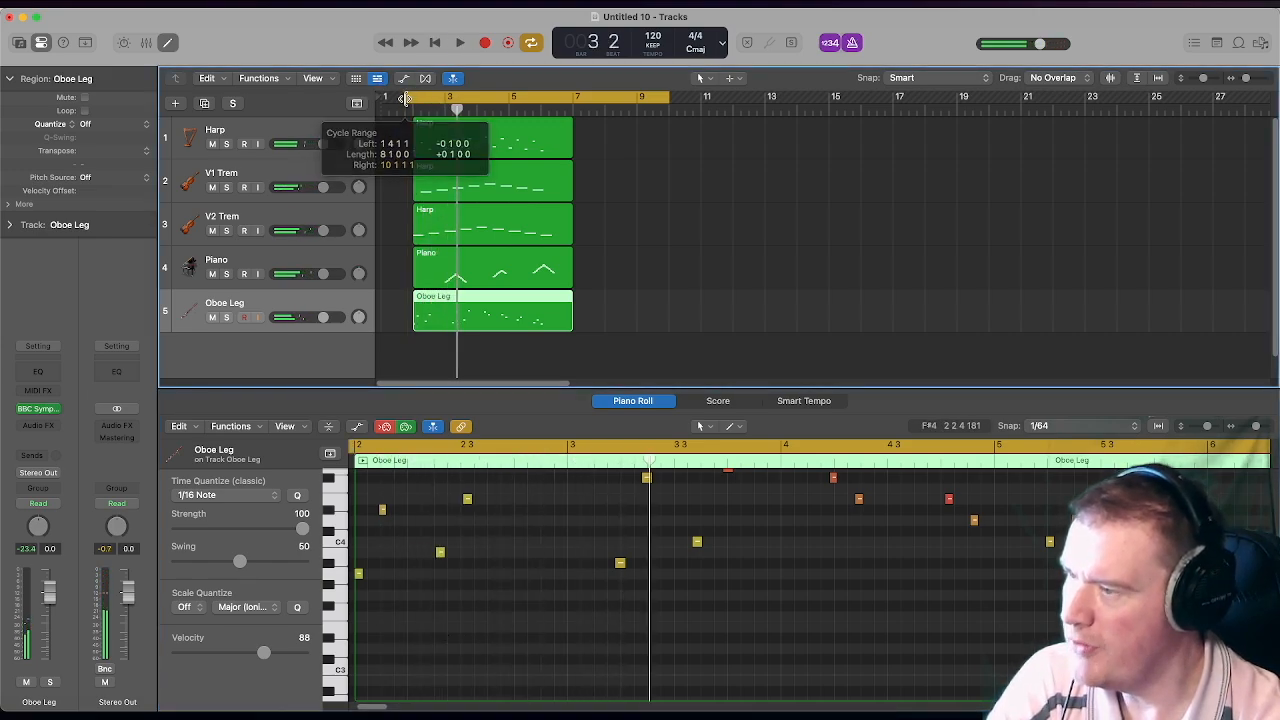
{"action": "key", "text": "space"}
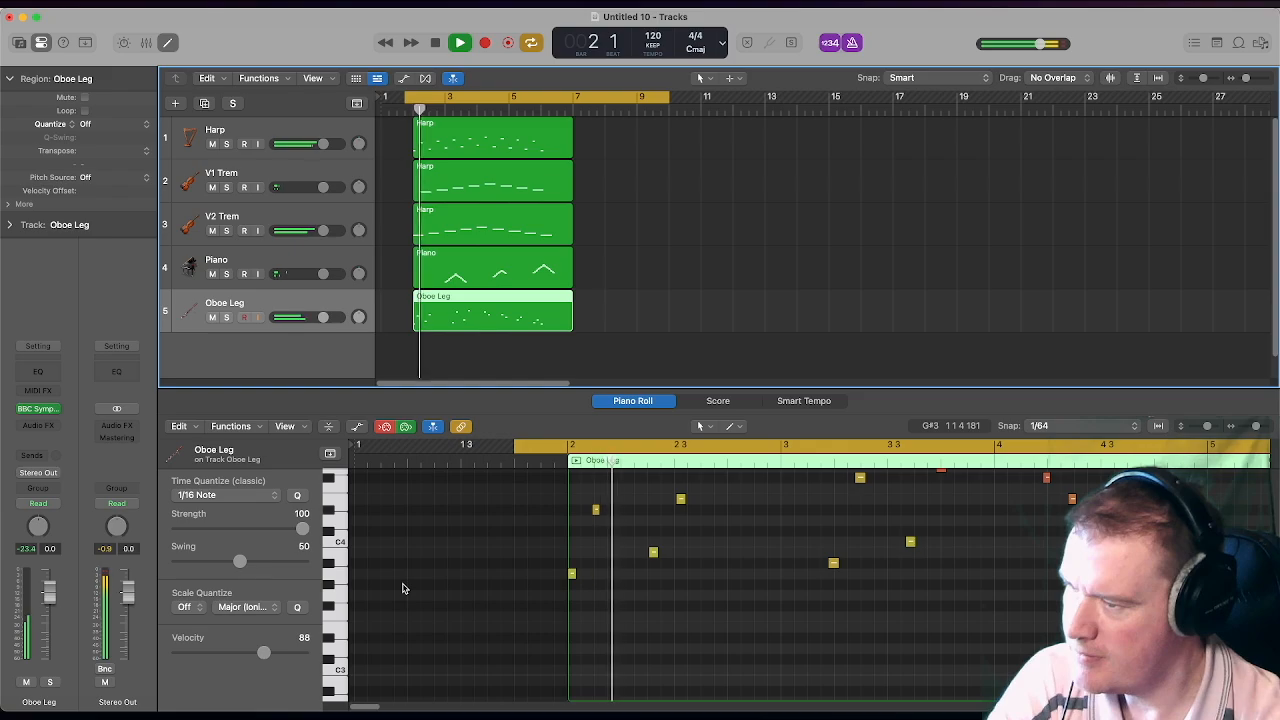
{"action": "scroll", "coordinate": [640, 620], "scroll_direction": "up", "scroll_amount": 3}
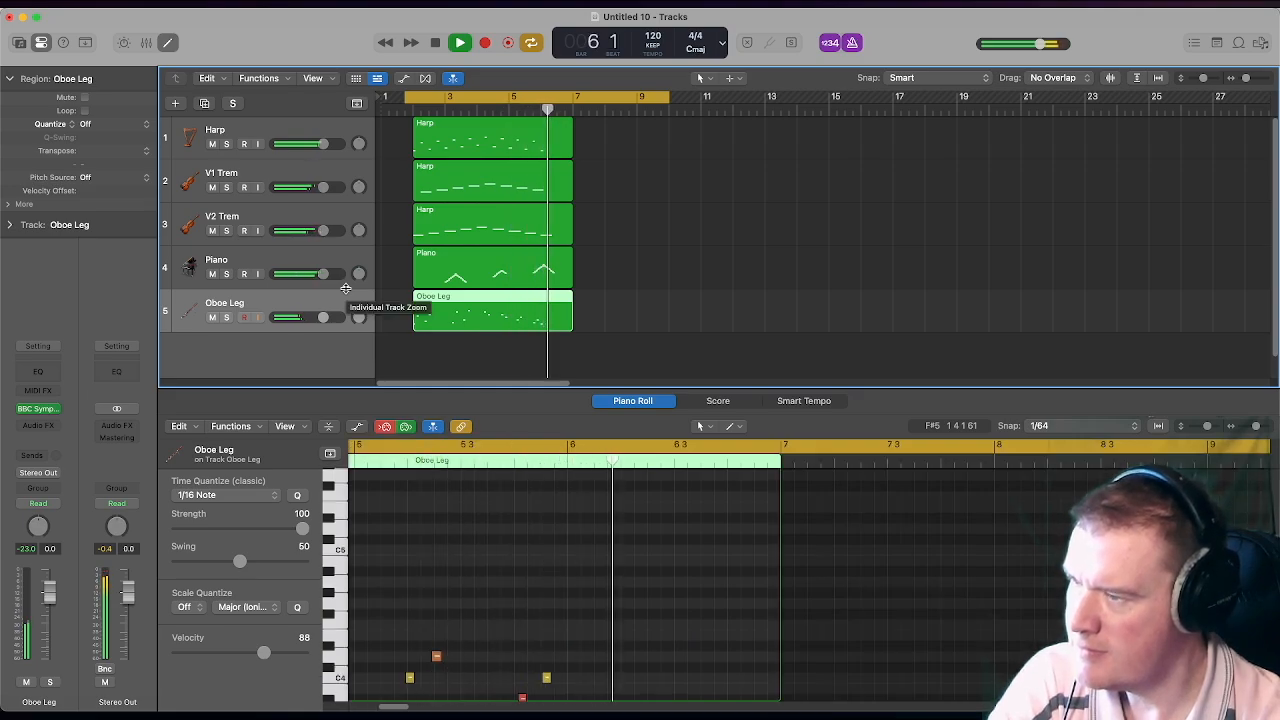
{"action": "key", "text": "space"}
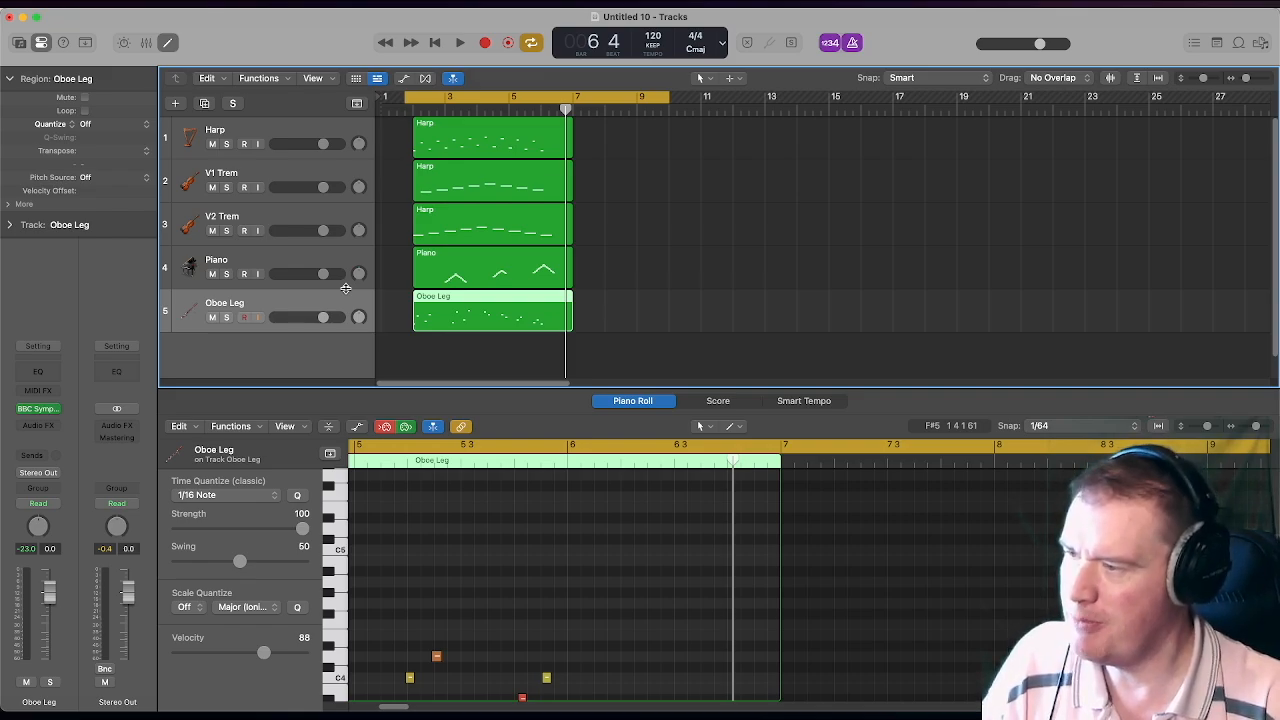
- Select the Piano track to display its region's notes
{"action": "left_click", "coordinate": [321, 265]}
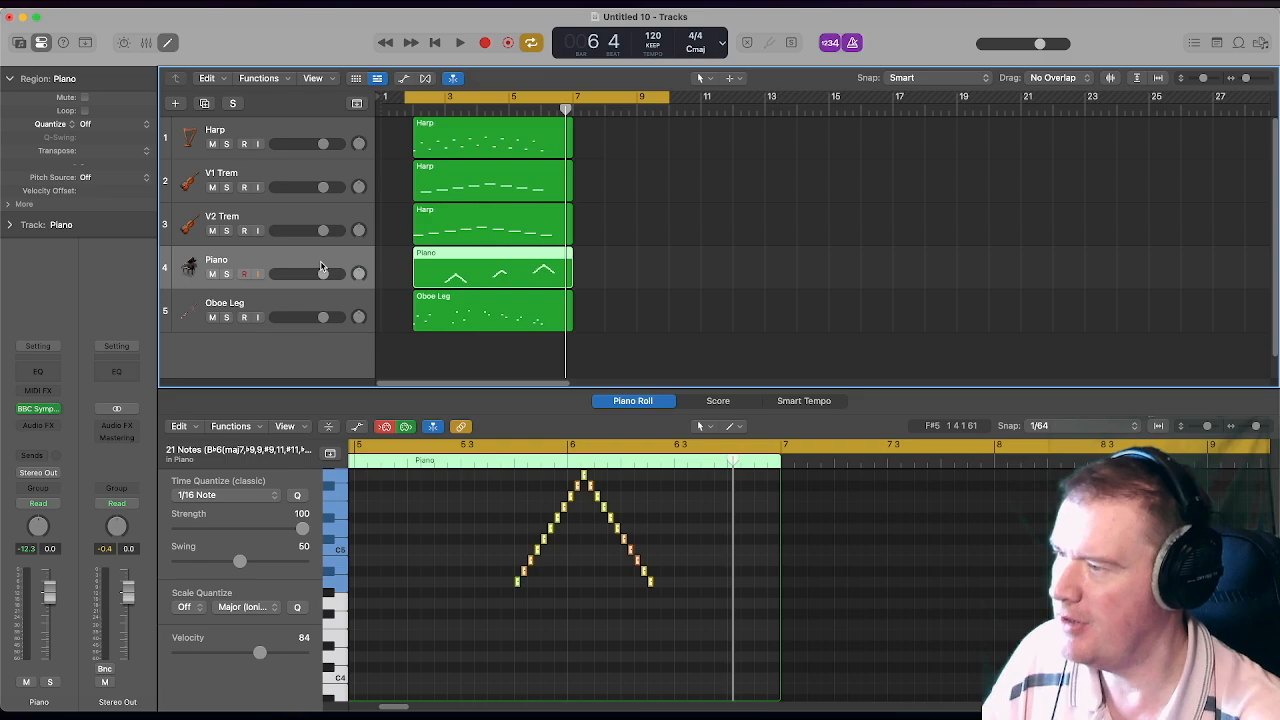